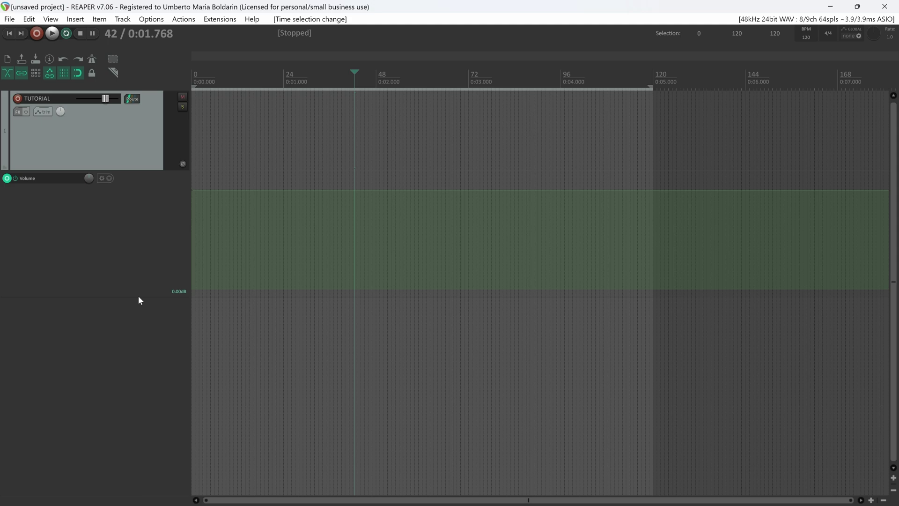
Drag the TUTORIAL track's Volume envelope lane bottom edge well down to enlarge it.
drag(139, 297, 136, 374)
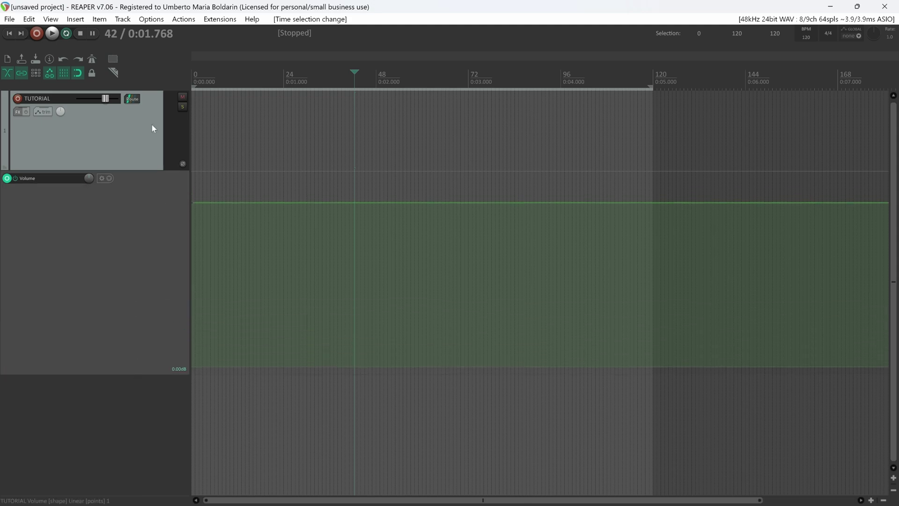
Open ReaPack's Browse packages window from the Extensions menu and reposition it.
click(193, 20)
mouse_move(222, 22)
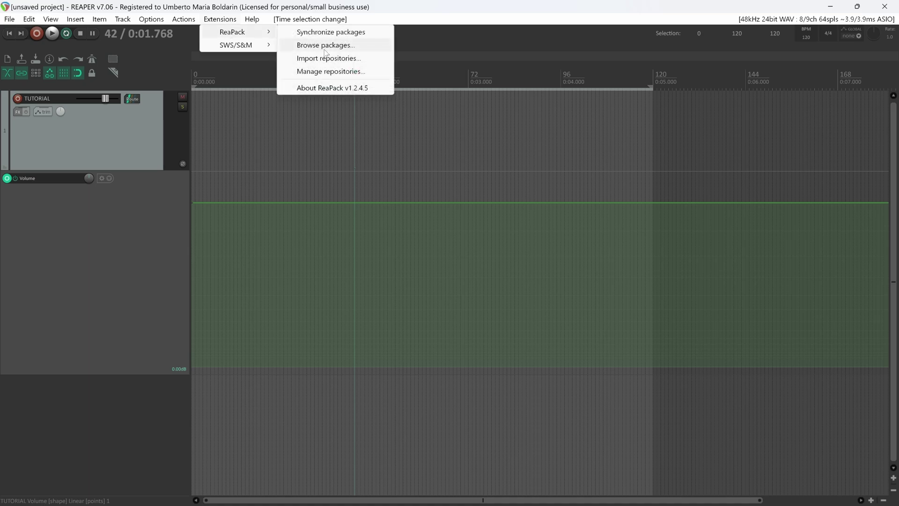
click(327, 45)
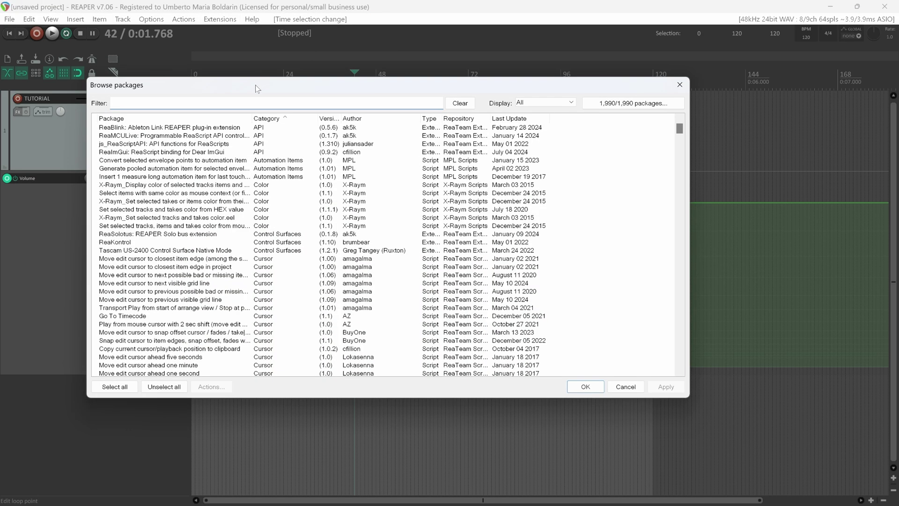
drag(255, 85, 191, 103)
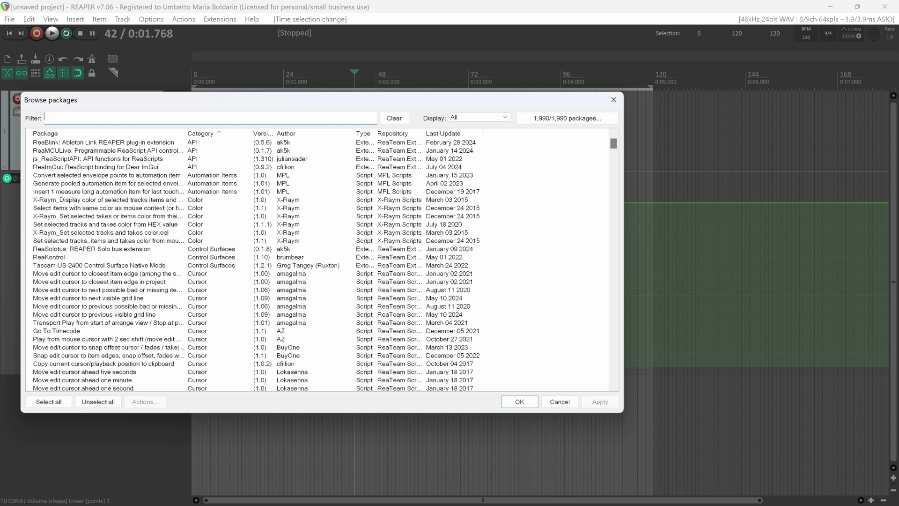
Filter packages by 'lfo', select js_Envelope LFO generator and shaper.lua, and check its options.
text(o)
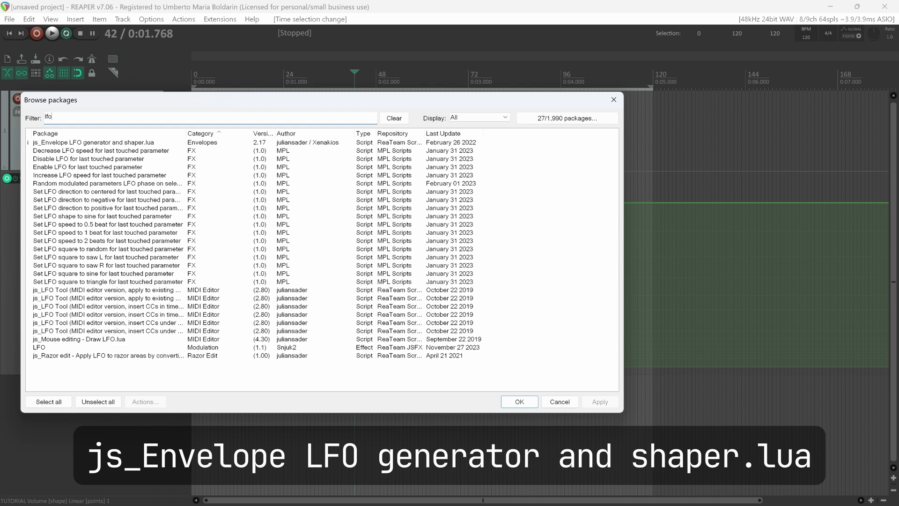
click(66, 143)
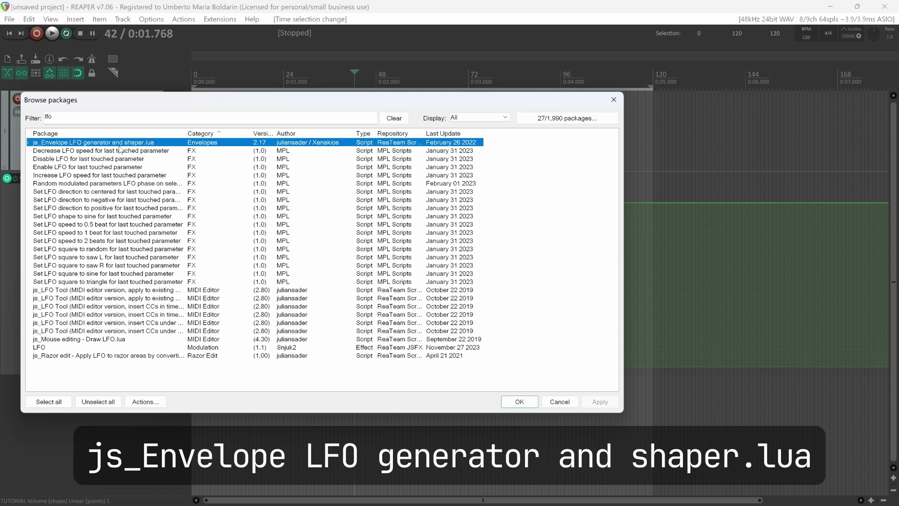
right_click(146, 145)
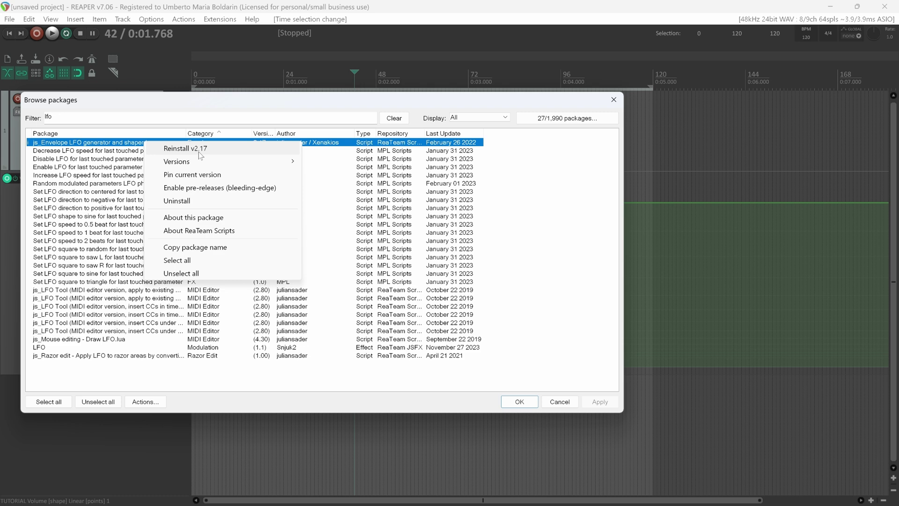
click(275, 102)
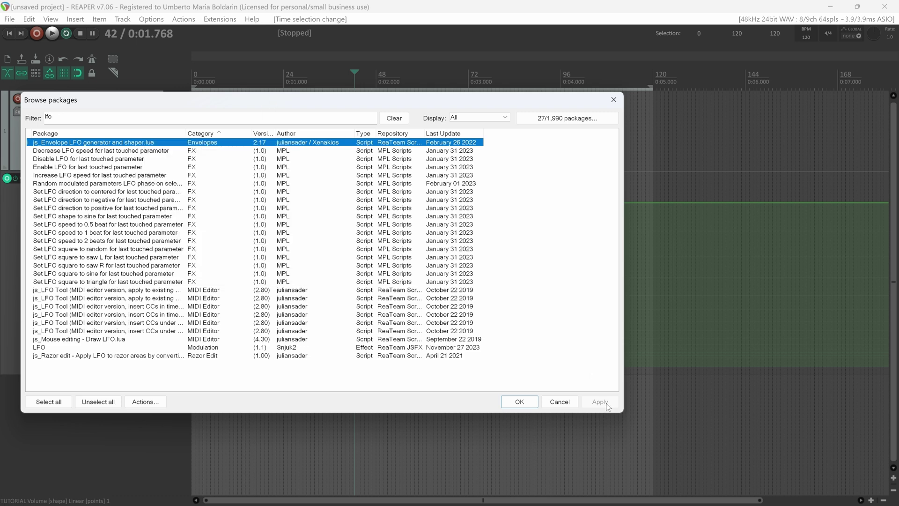
Filter packages by 'sws', select the SWS/S&M extension, and switch to its website.
key(ctrl+f)
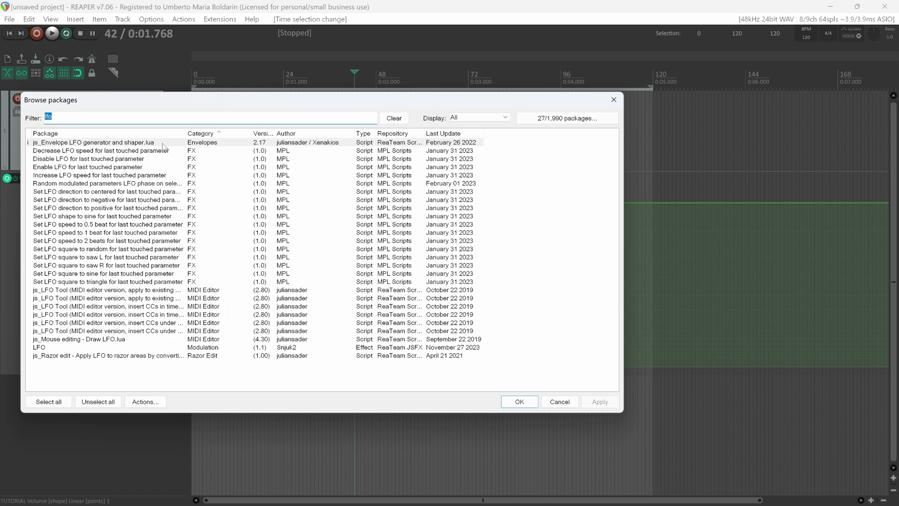
text(sws)
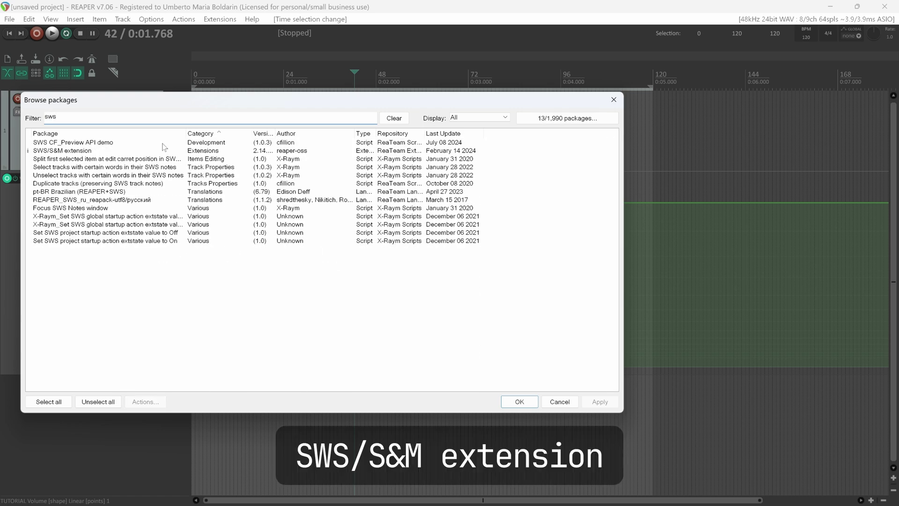
click(52, 152)
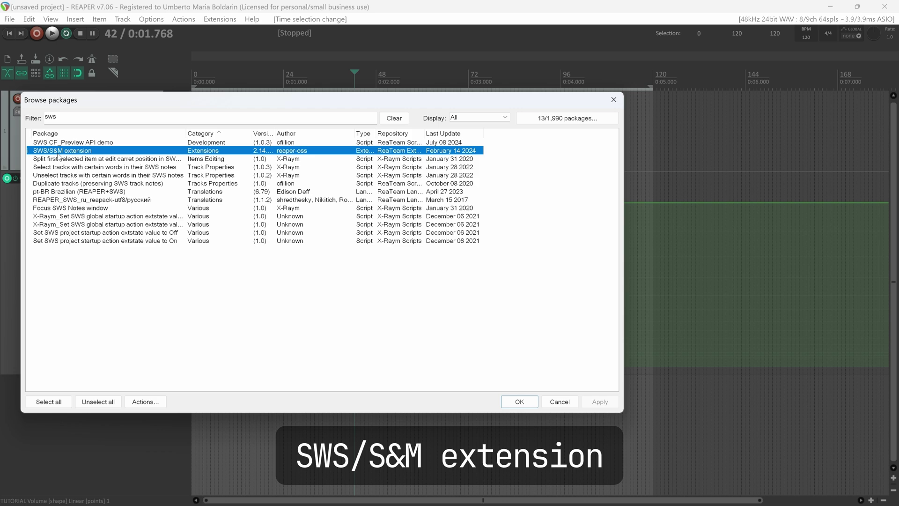
key(alt+Tab)
key(alt+Tab)
key(alt+Tab)
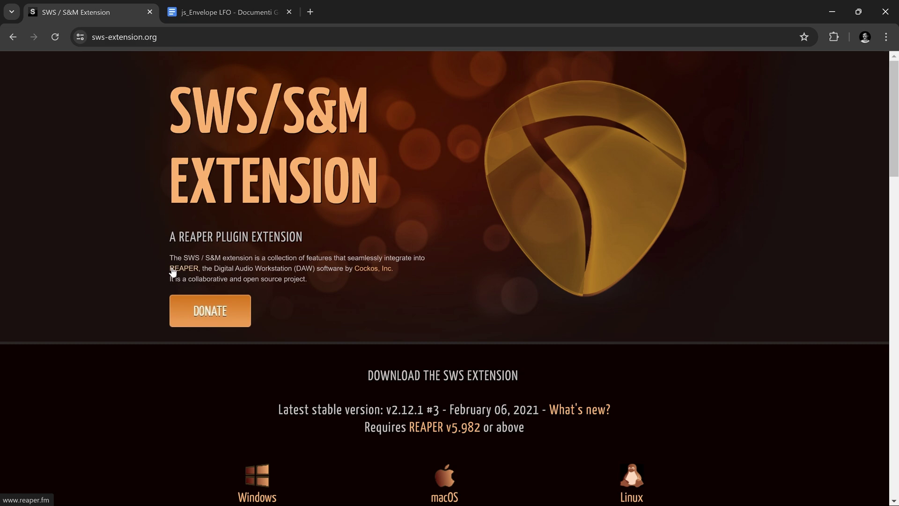
Scroll the sws-extension.org page past the Download buttons to the About section.
scroll(172, 271, down, 10)
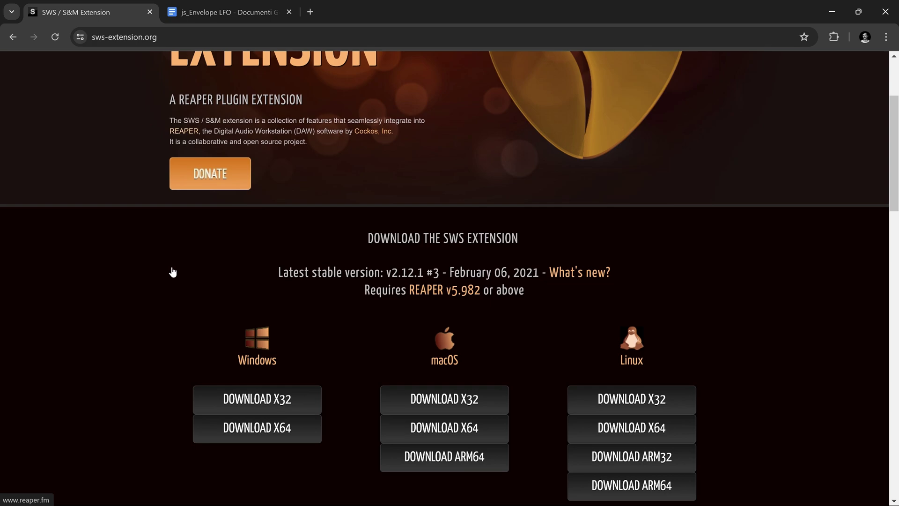
scroll(185, 275, down, 3)
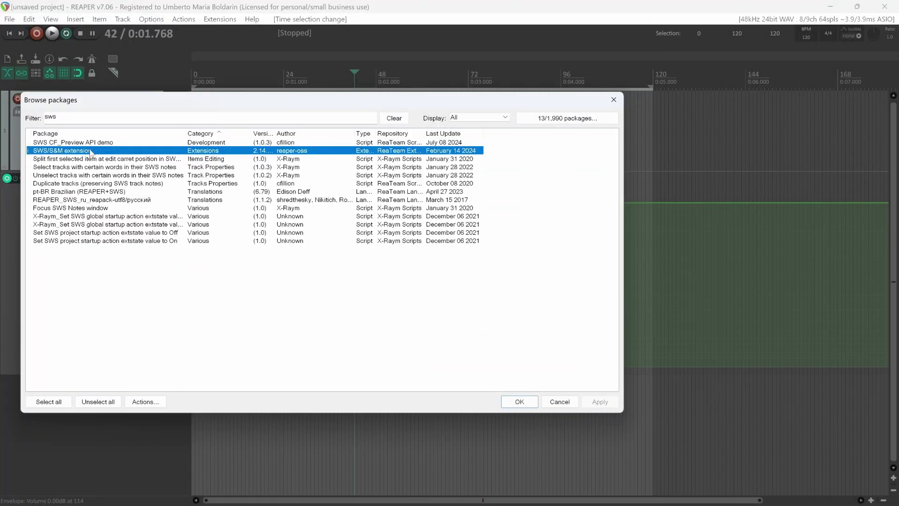
Confirm the SWS/S&M extension offers only Reinstall, then close the package browser.
right_click(91, 151)
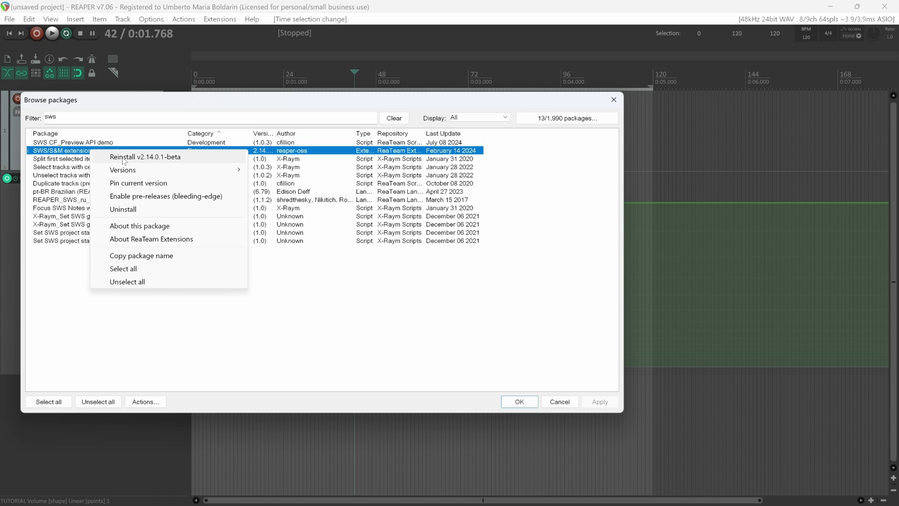
click(373, 339)
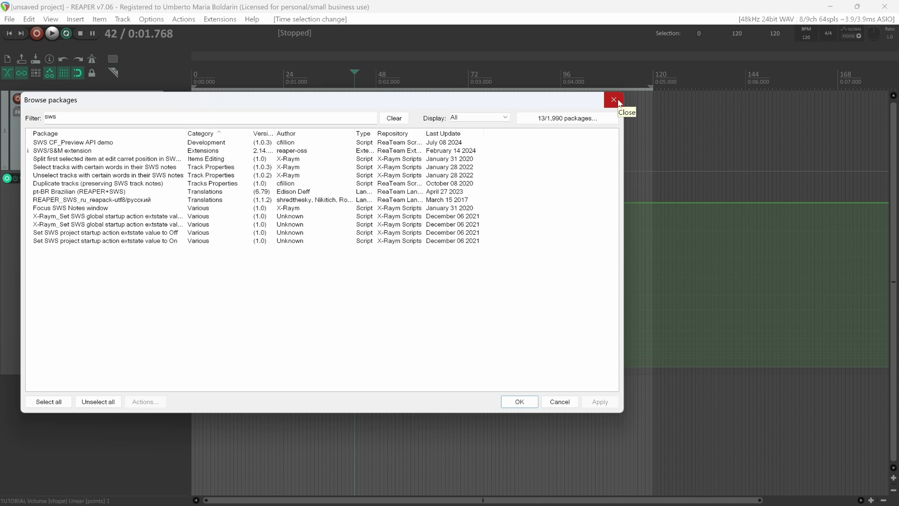
click(614, 100)
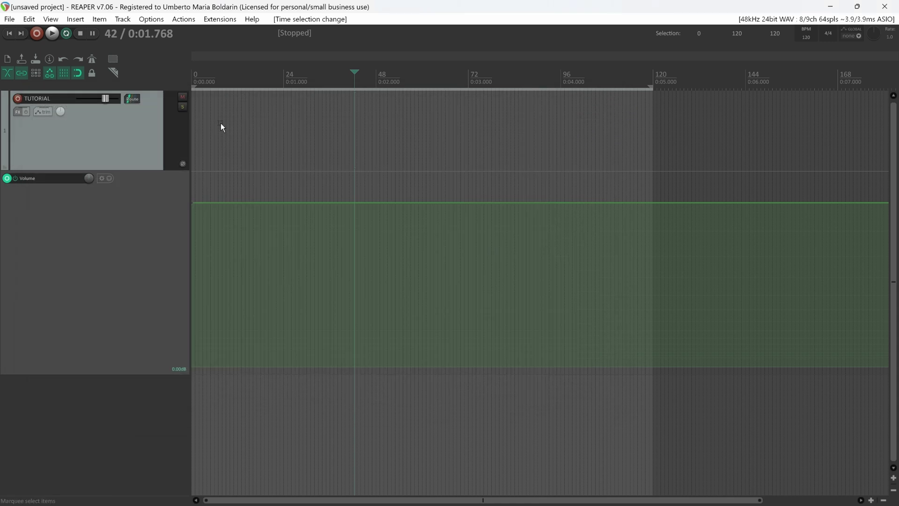
Run Script: js_Envelope LFO generator and shaper.lua from the action list filtered by 'lfo'.
click(184, 21)
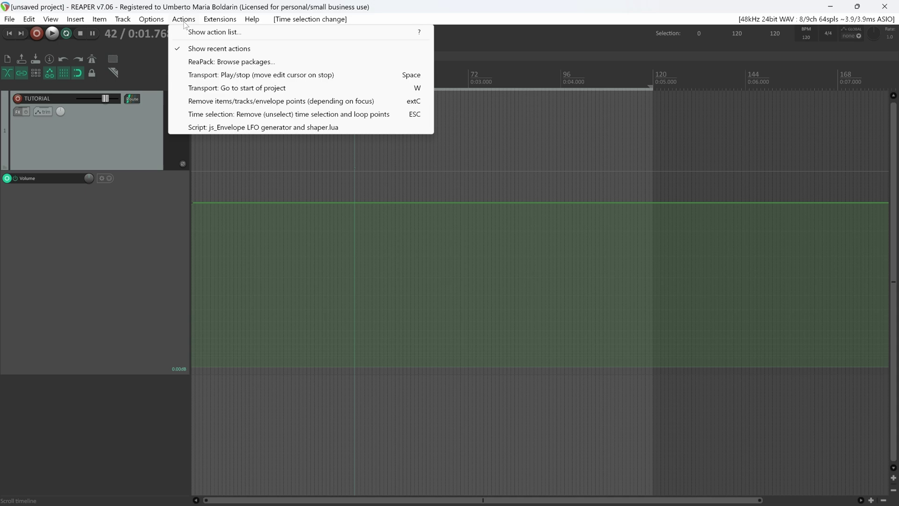
click(192, 30)
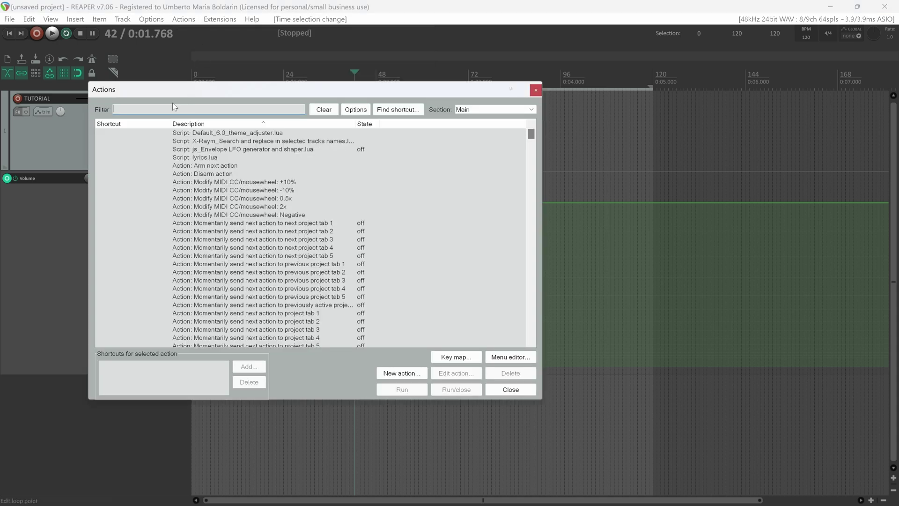
text(lfo)
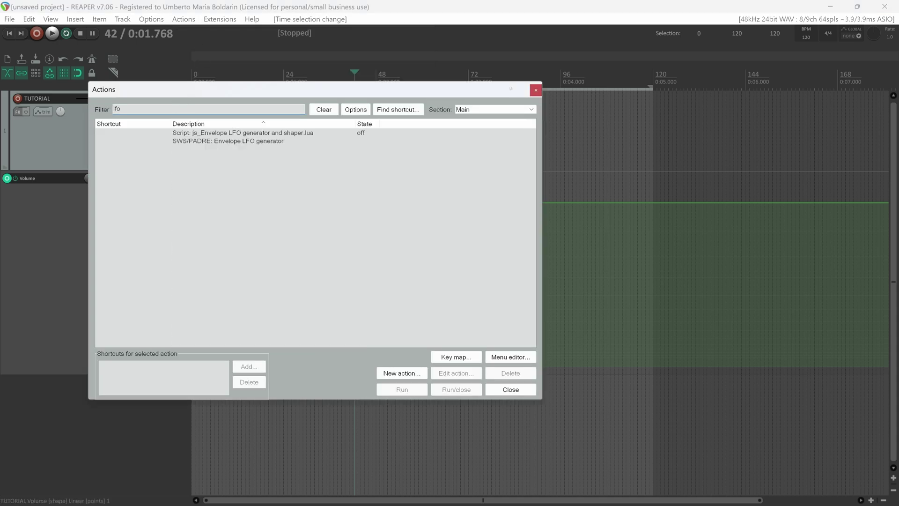
click(202, 133)
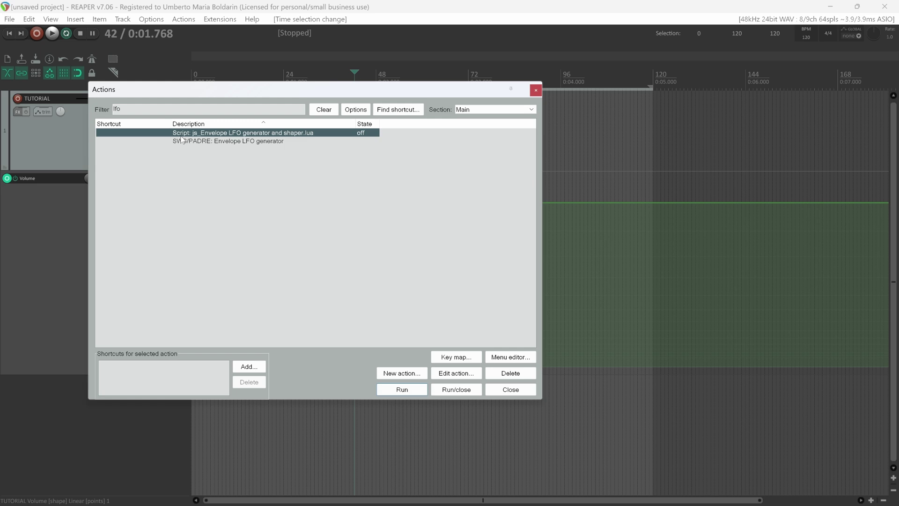
click(419, 390)
Close the action list and widen the LFO tool window.
click(534, 90)
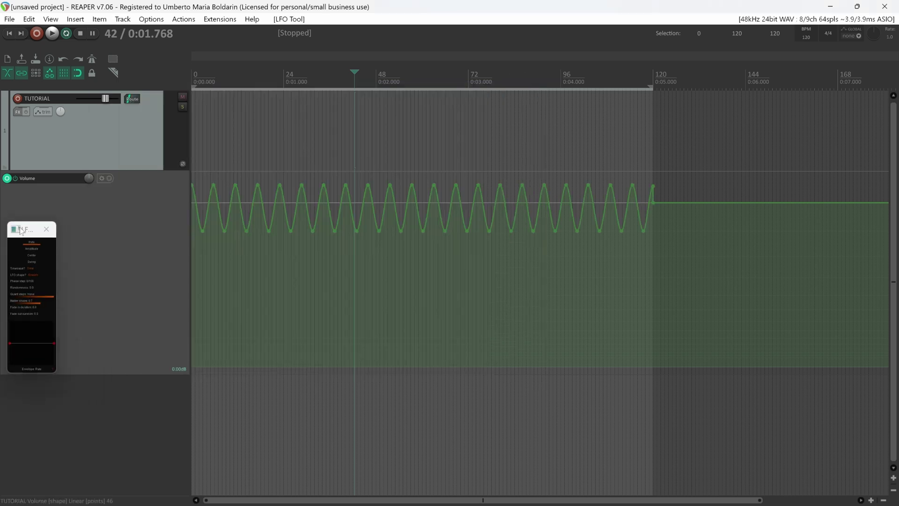
key(alt+space)
key(Escape)
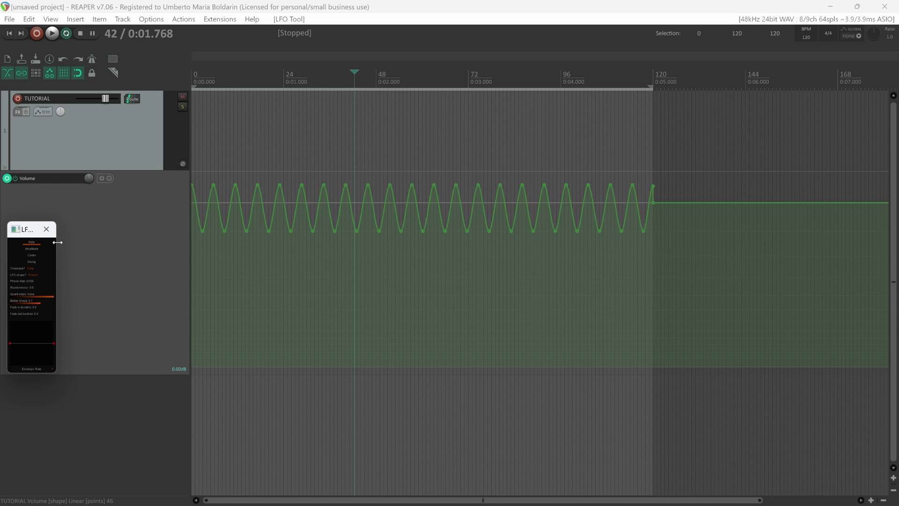
drag(57, 242, 165, 242)
Park the LFO tool window over the track panel so the whole envelope shows.
drag(84, 229, 351, 124)
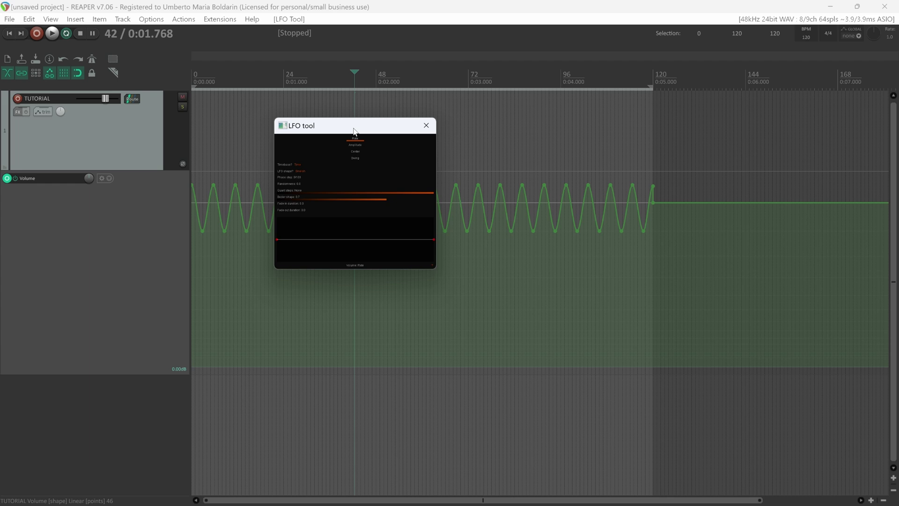
drag(354, 131, 270, 136)
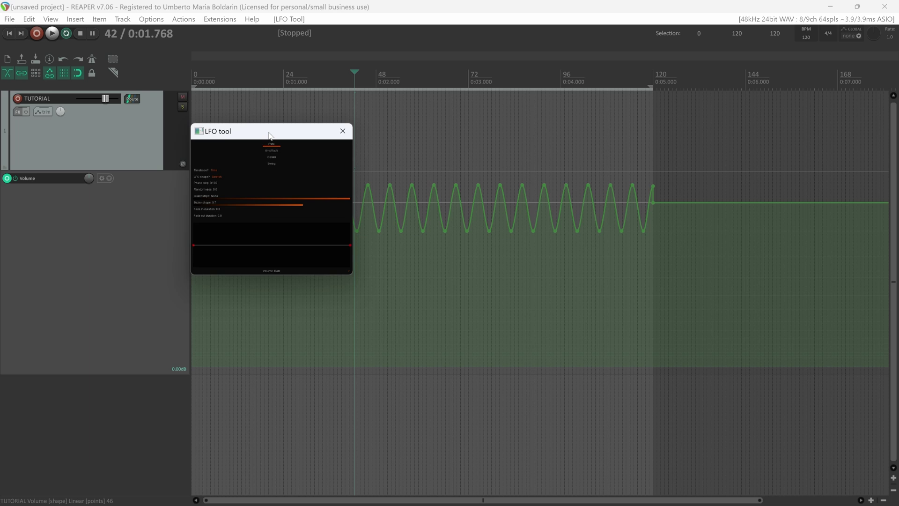
drag(269, 132, 270, 124)
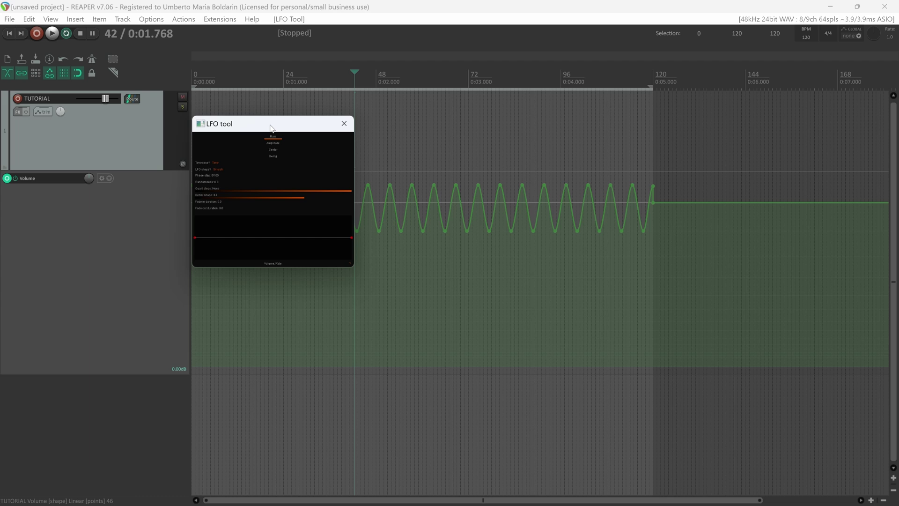
drag(270, 127, 92, 196)
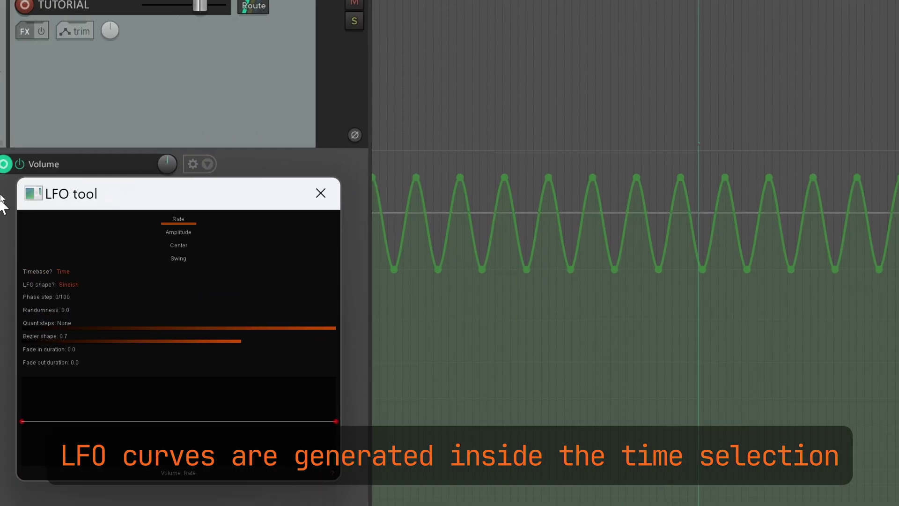
scroll(658, 281, down, 2)
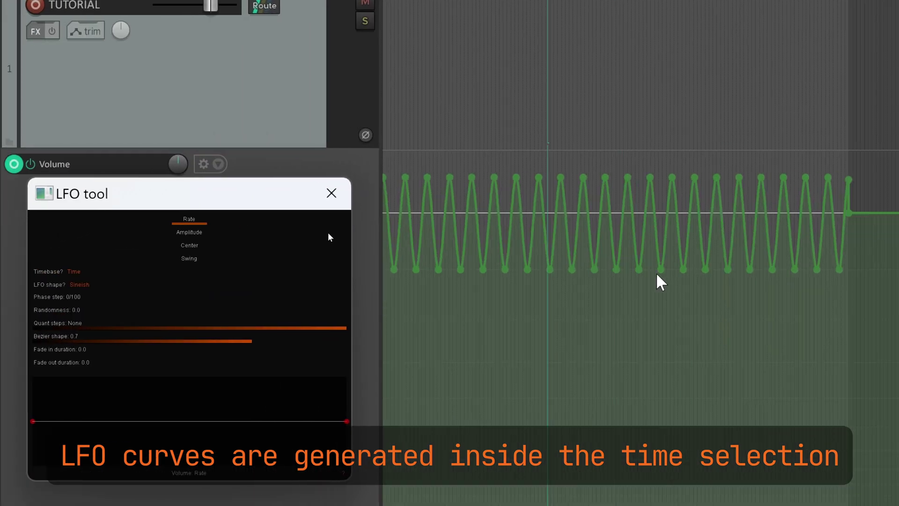
On the Rate page, lower the curve's start for slow waves and adjust its end point.
drag(201, 195, 197, 187)
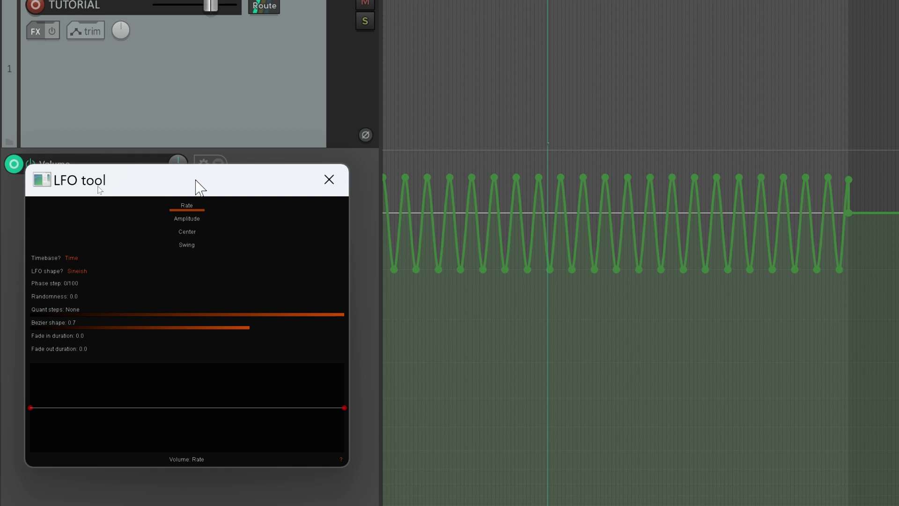
drag(191, 218, 191, 247)
click(187, 207)
mouse_move(31, 408)
drag(31, 408, 31, 453)
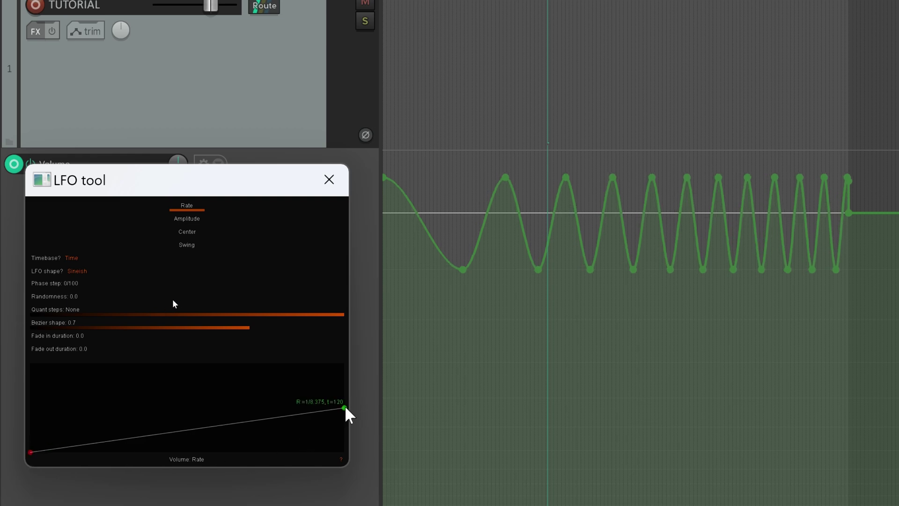
mouse_move(346, 409)
mouse_down()
mouse_move(348, 380)
mouse_move(345, 426)
mouse_up()
Add two middle rate points and drag them to bunch waves early and vary spacing.
click(160, 439)
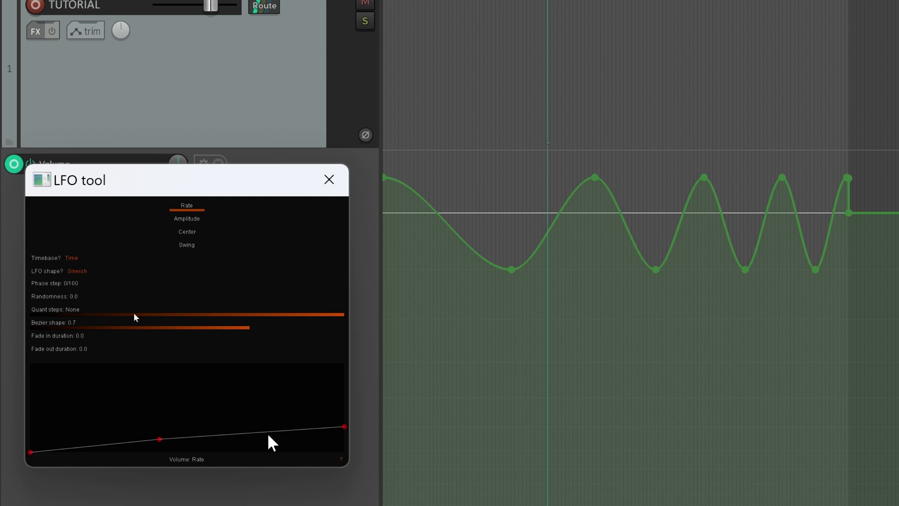
click(241, 432)
drag(158, 439, 124, 413)
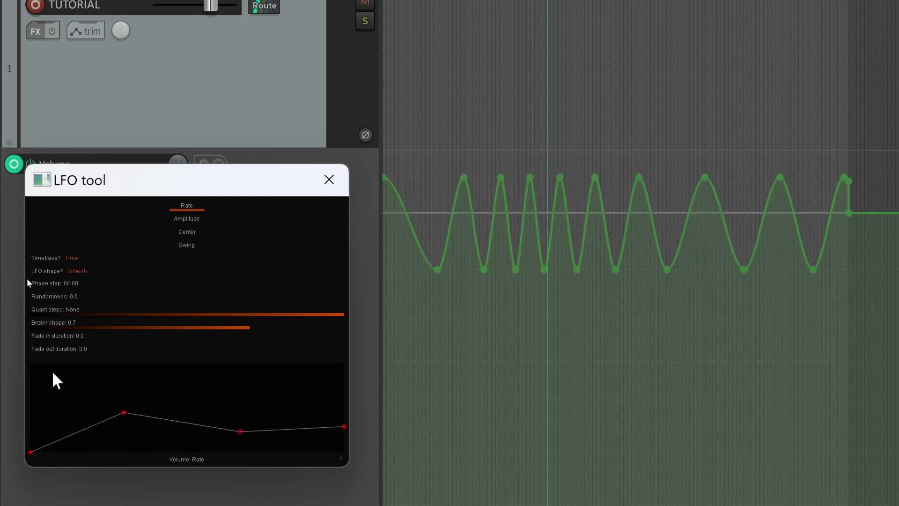
drag(240, 431, 230, 442)
click(183, 218)
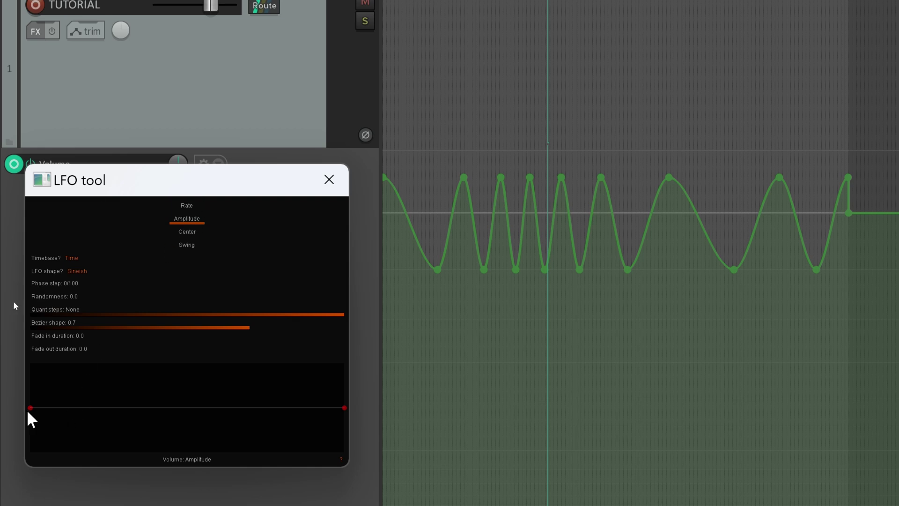
Make the Amplitude curve grow from small, raise the early Center, then edit a Swing node.
drag(29, 409, 30, 432)
drag(344, 408, 346, 392)
click(185, 232)
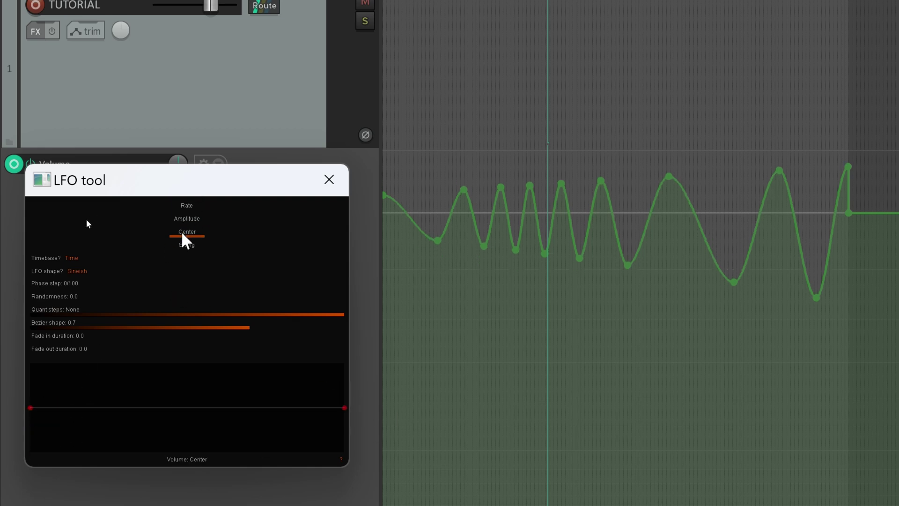
drag(29, 407, 31, 437)
click(186, 245)
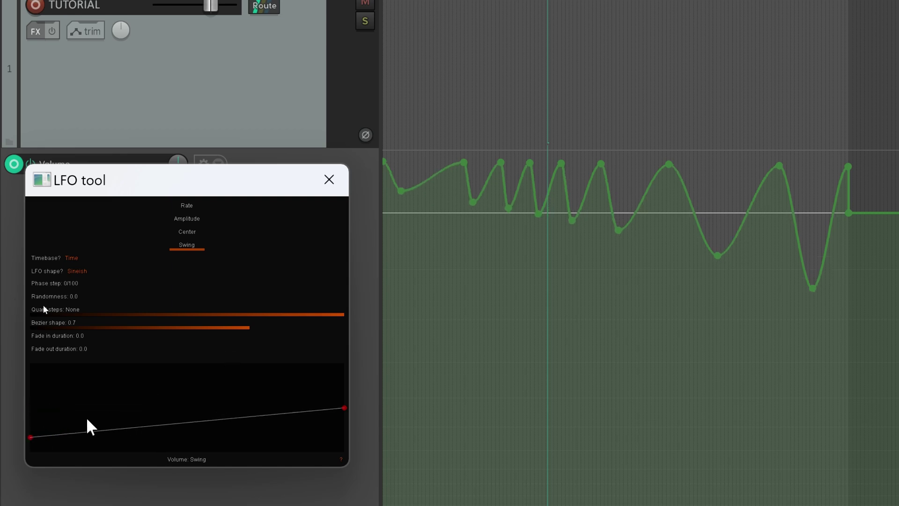
mouse_move(31, 438)
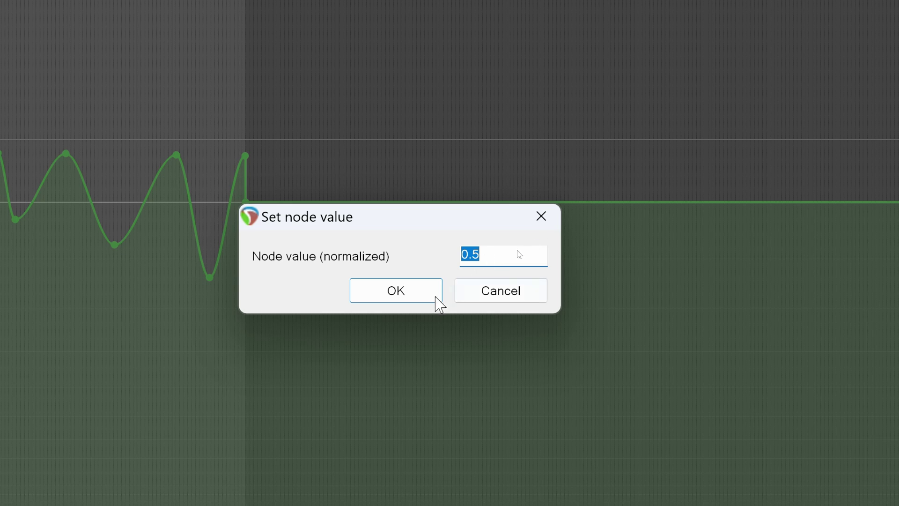
Confirm the Swing node value 0.5, then toggle Timebase to Beats and back to Time.
click(395, 297)
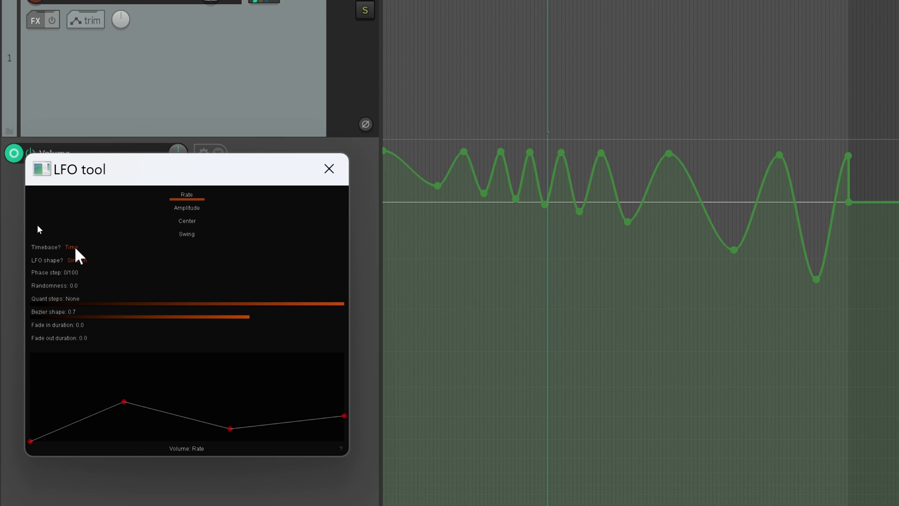
click(76, 248)
click(74, 248)
Try the Bézier, Saw down and Square LFO shapes, then settle on Triangle.
click(79, 261)
click(132, 277)
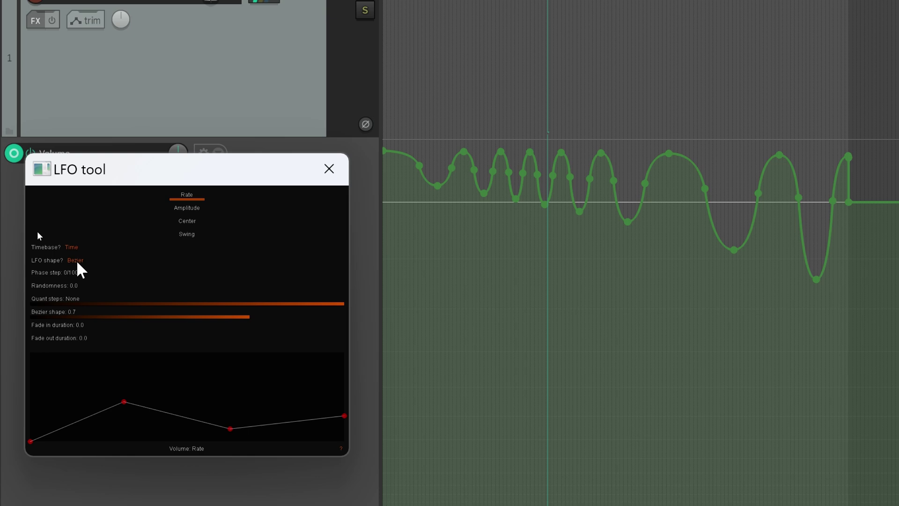
click(75, 261)
click(113, 300)
click(82, 261)
click(160, 359)
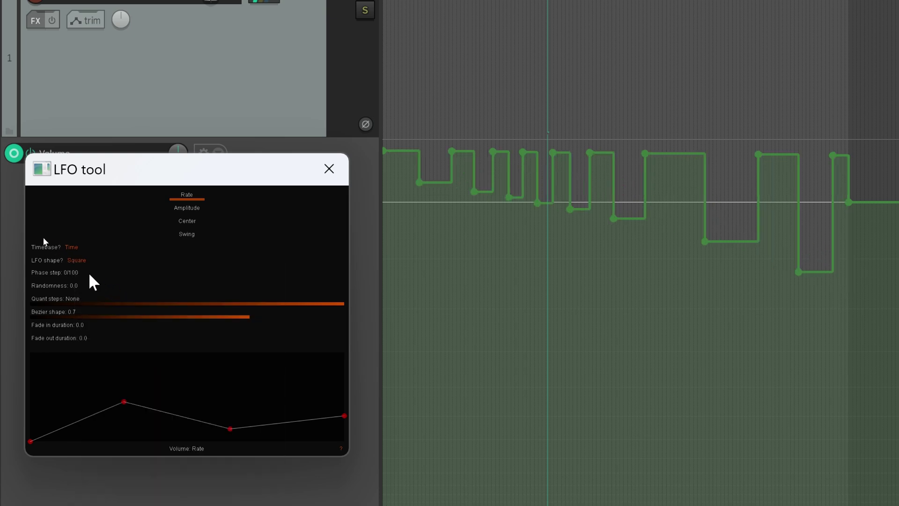
click(77, 260)
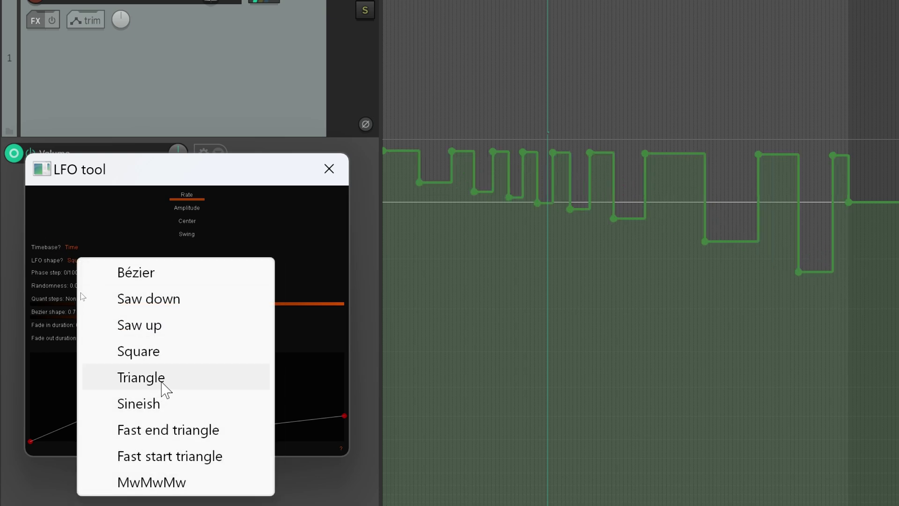
click(163, 387)
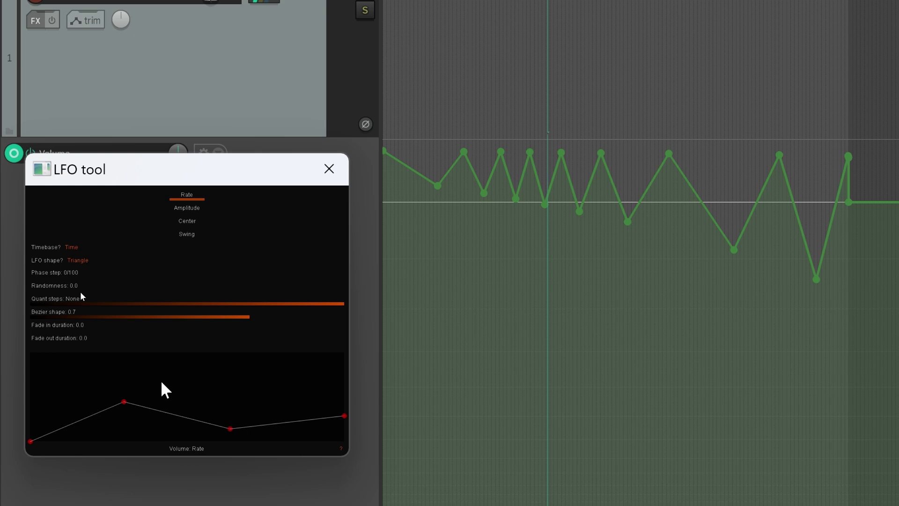
Shift the phase to 70/100, raise Randomness to 0.45, and try quantising into steps.
drag(59, 273, 6, 276)
click(75, 286)
drag(79, 286, 180, 284)
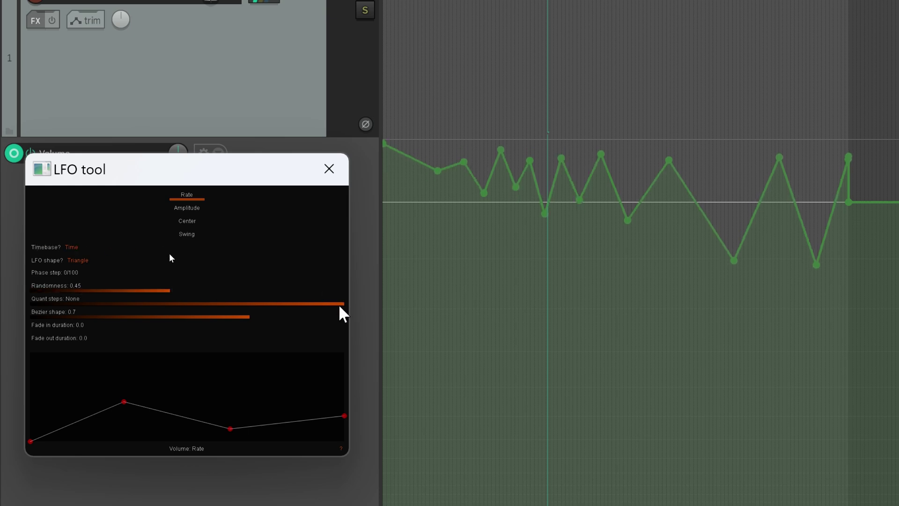
drag(339, 304, 150, 332)
Try Bezier curves with shape 0.78, then switch the LFO to Sineish and test a start fade-in.
click(78, 261)
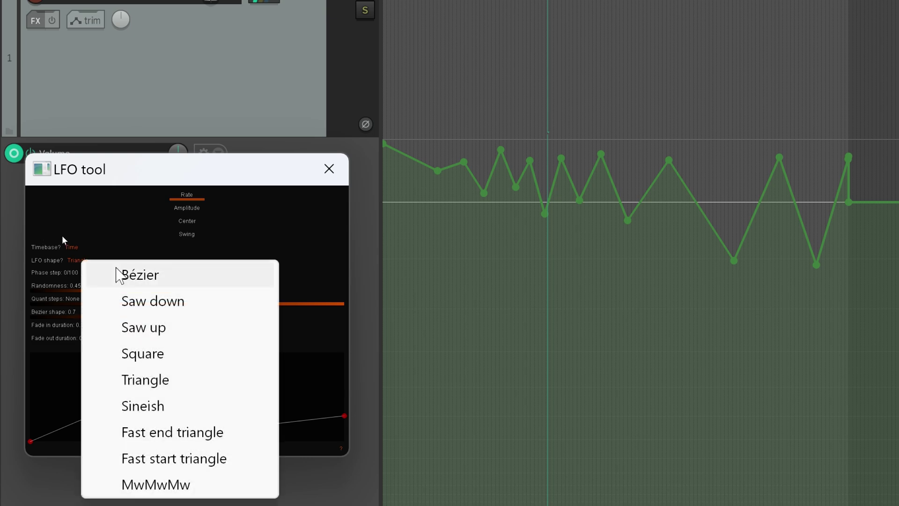
click(125, 275)
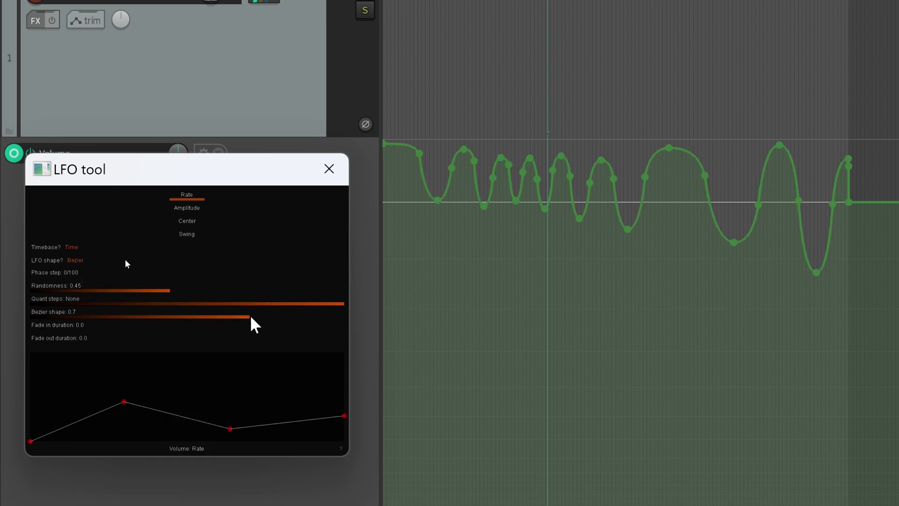
drag(252, 317, 217, 324)
click(47, 260)
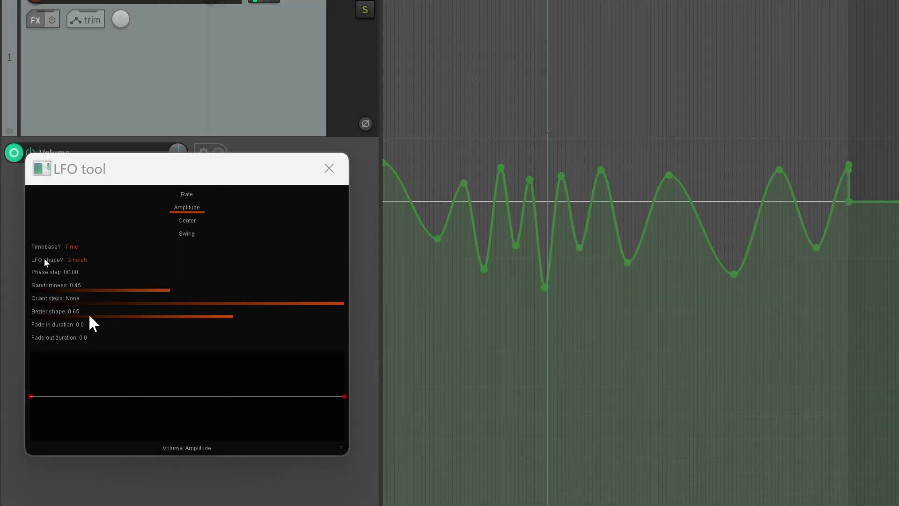
drag(30, 328, 1, 343)
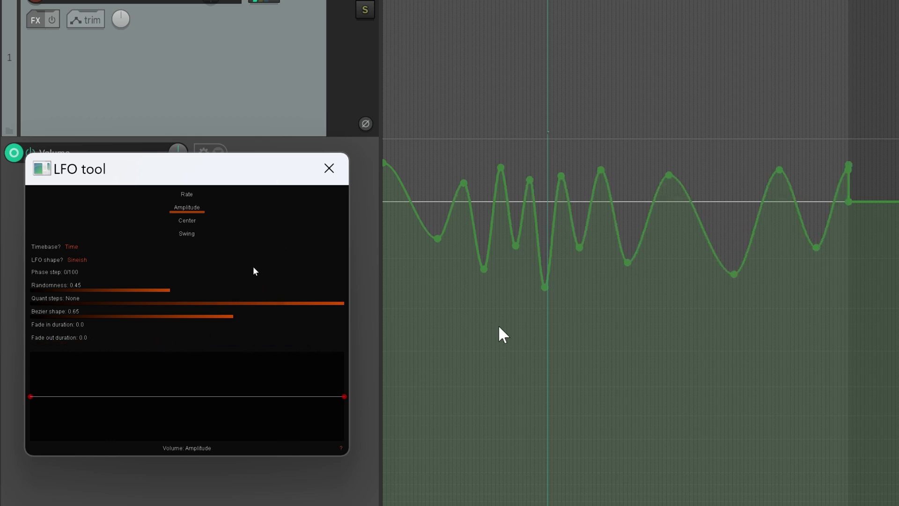
Reset the LFO envelopes to a plain sine and pull the Amplitude curve down mid-selection.
right_click(271, 236)
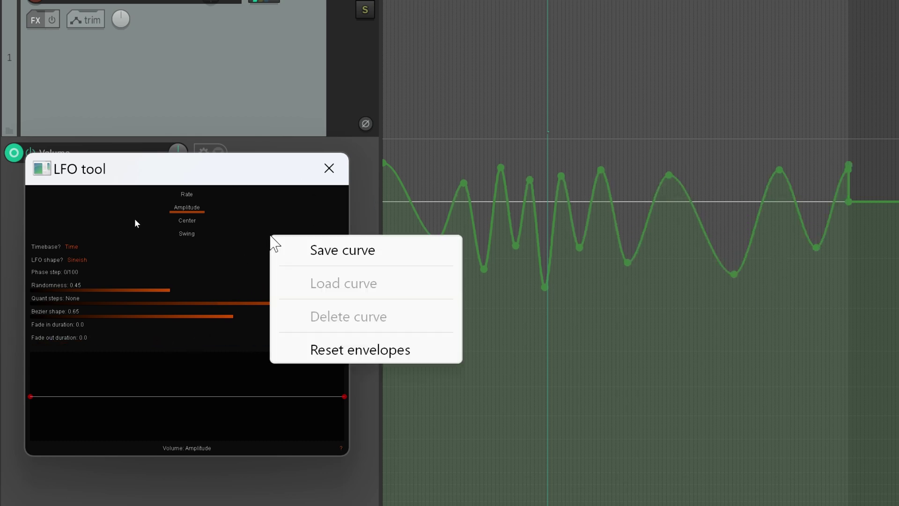
click(355, 349)
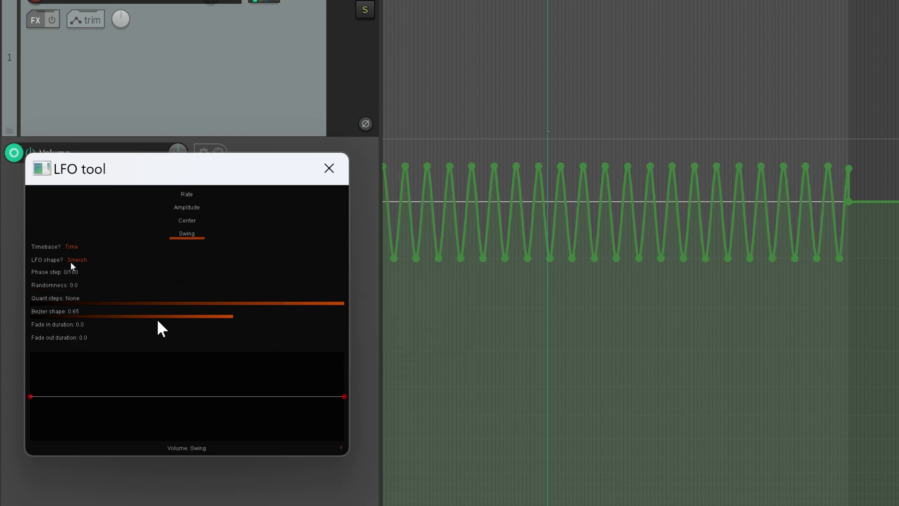
click(188, 207)
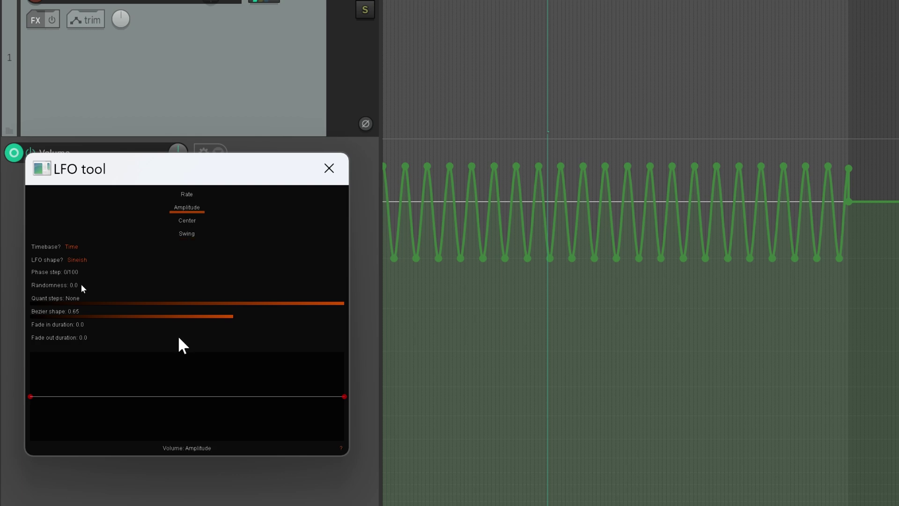
drag(187, 397, 180, 440)
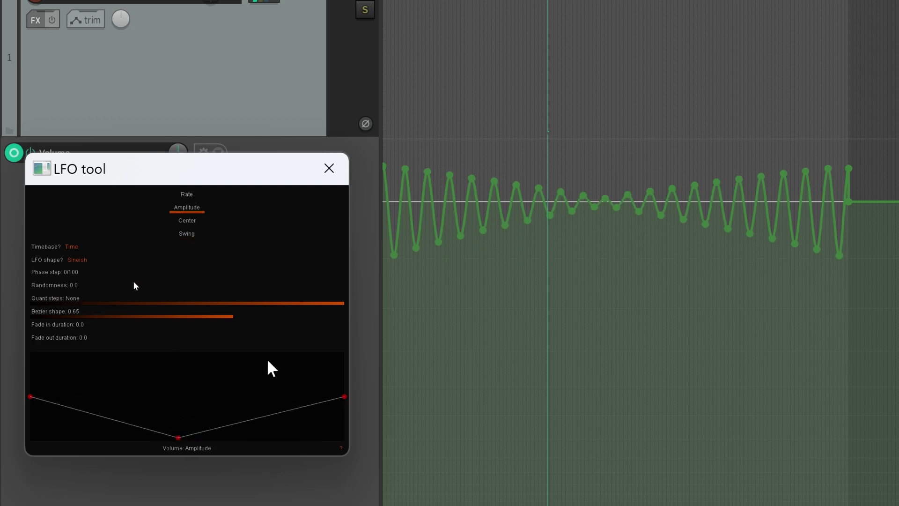
Save the current LFO curve under the name 'test'.
right_click(258, 231)
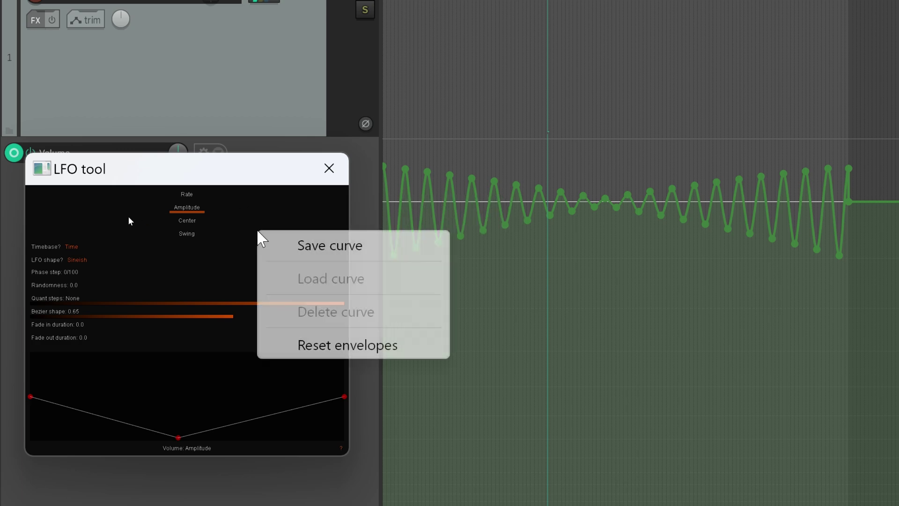
click(312, 253)
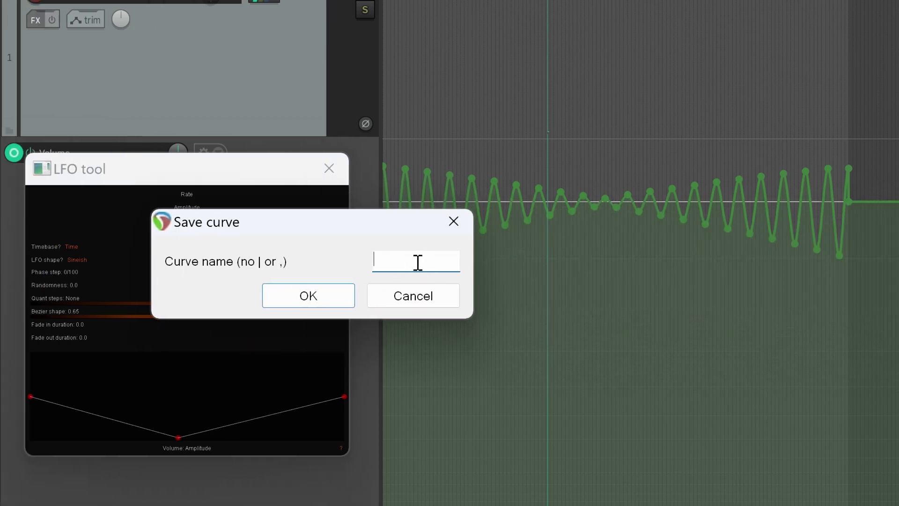
text(test)
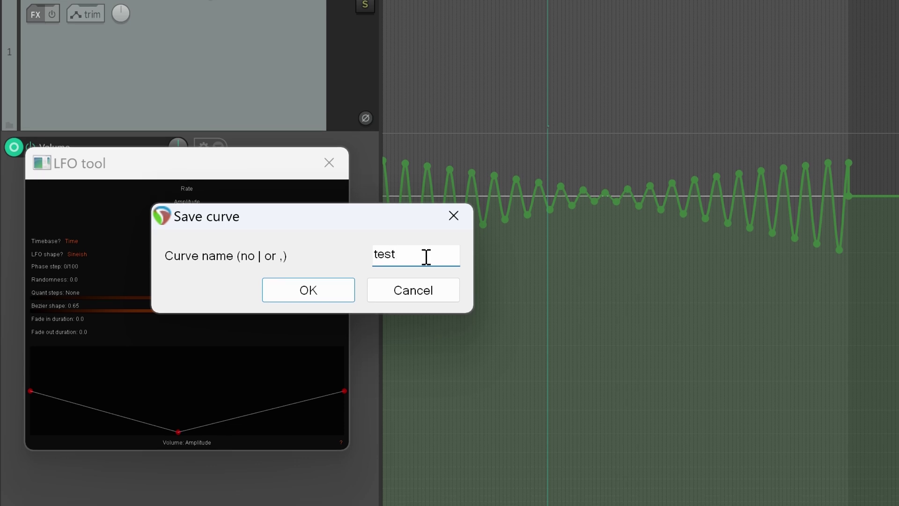
click(333, 296)
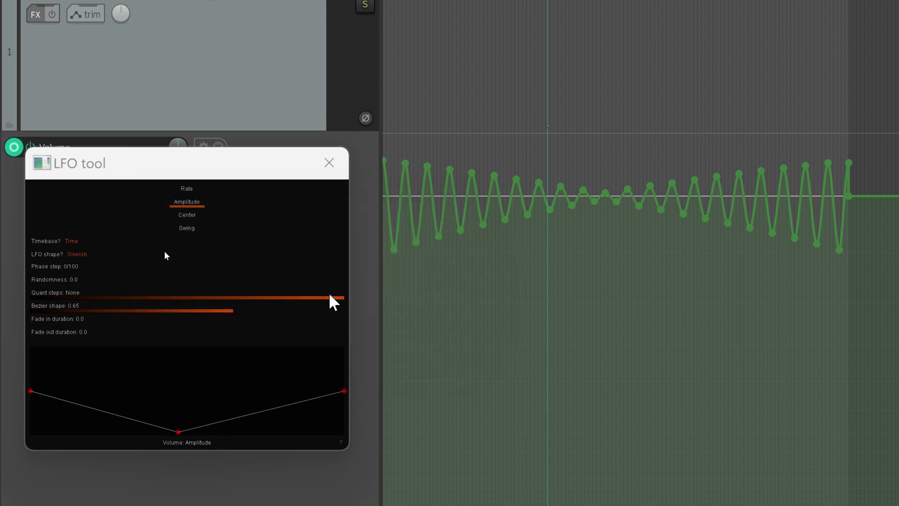
right_click(245, 220)
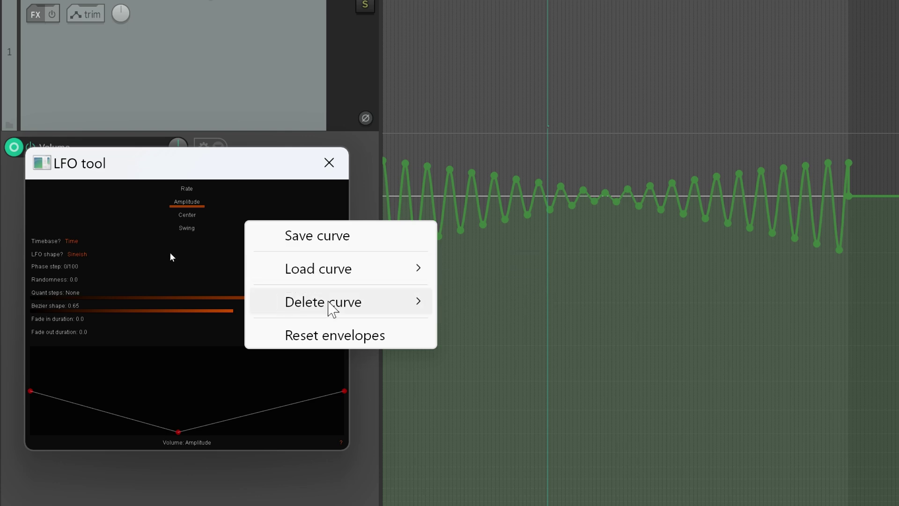
mouse_move(358, 279)
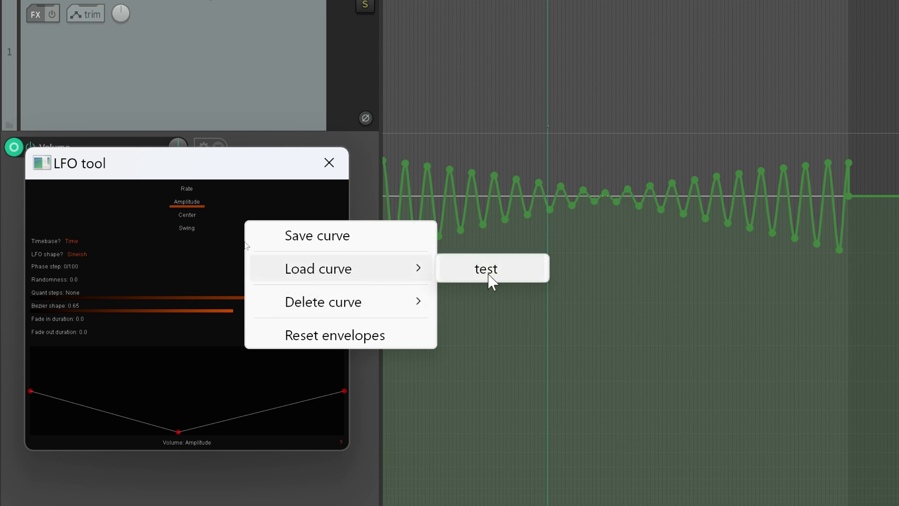
click(361, 189)
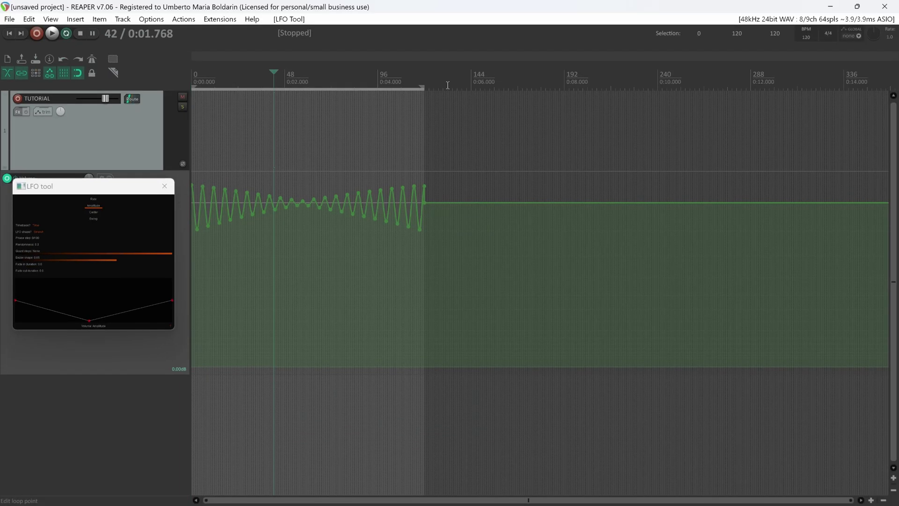
Load the 'test' curve into a new time range after the first LFO and shorten the Volume lane.
drag(448, 85, 692, 87)
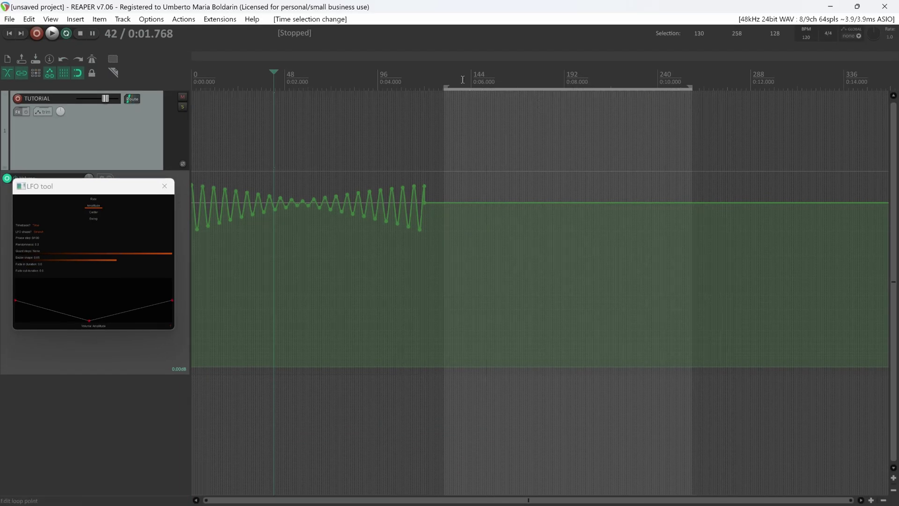
right_click(141, 219)
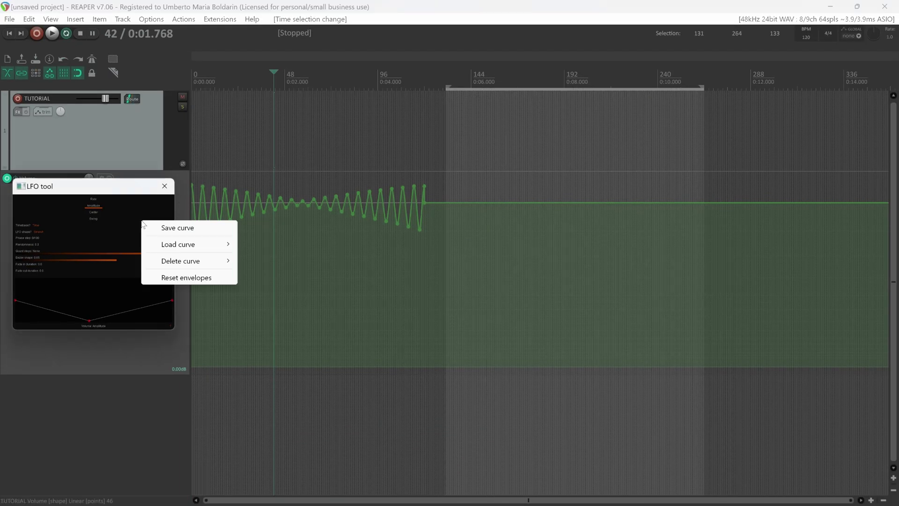
mouse_move(183, 244)
click(270, 245)
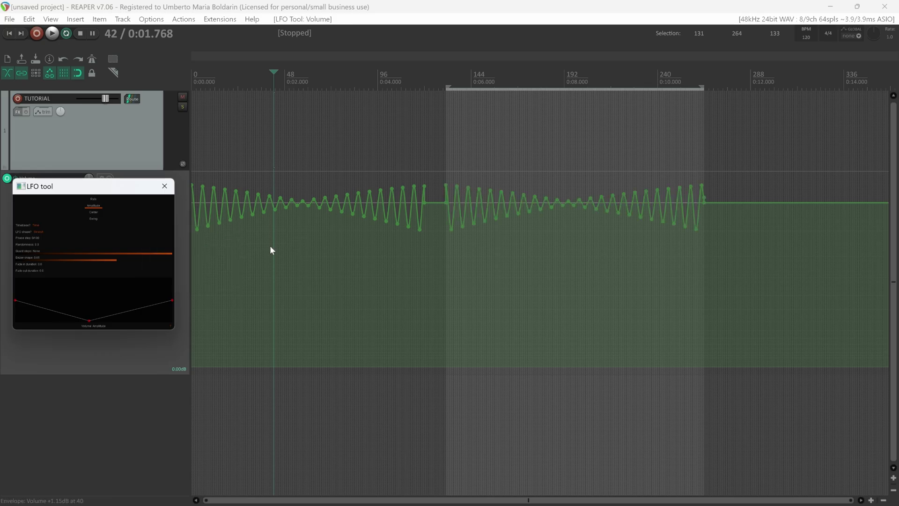
drag(472, 124, 781, 54)
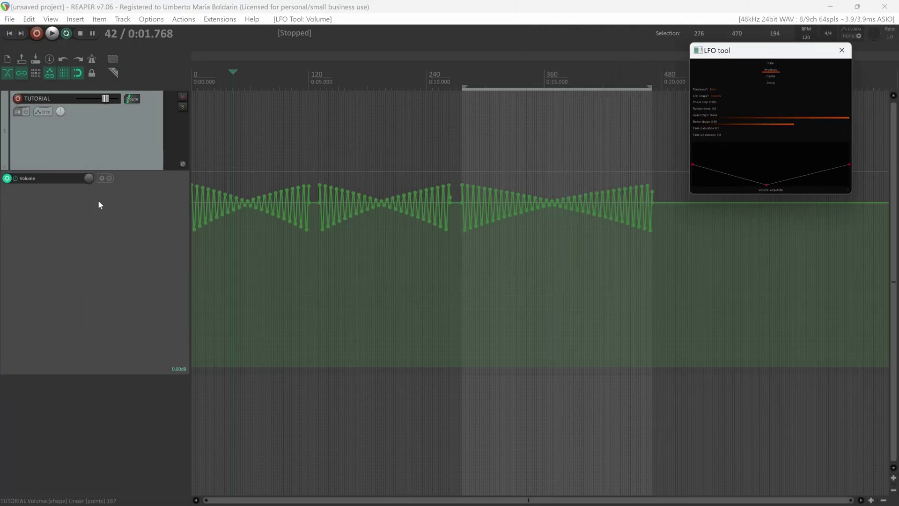
drag(110, 373, 111, 283)
Show a Pan envelope for the TUTORIAL track and make its lane taller.
click(102, 178)
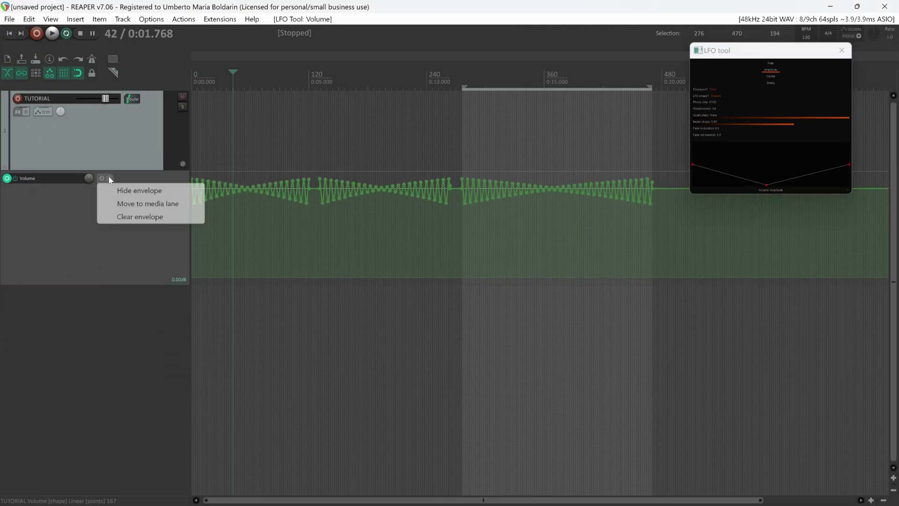
click(125, 164)
click(42, 111)
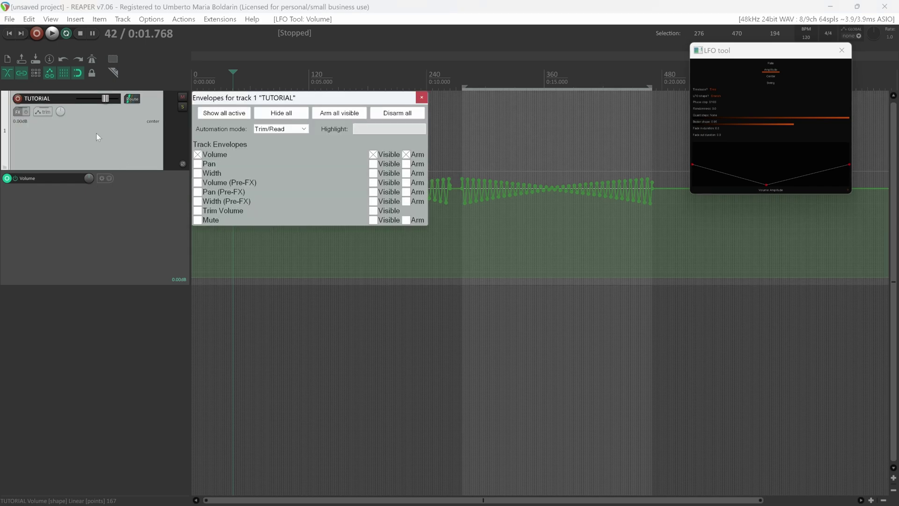
click(197, 163)
click(421, 97)
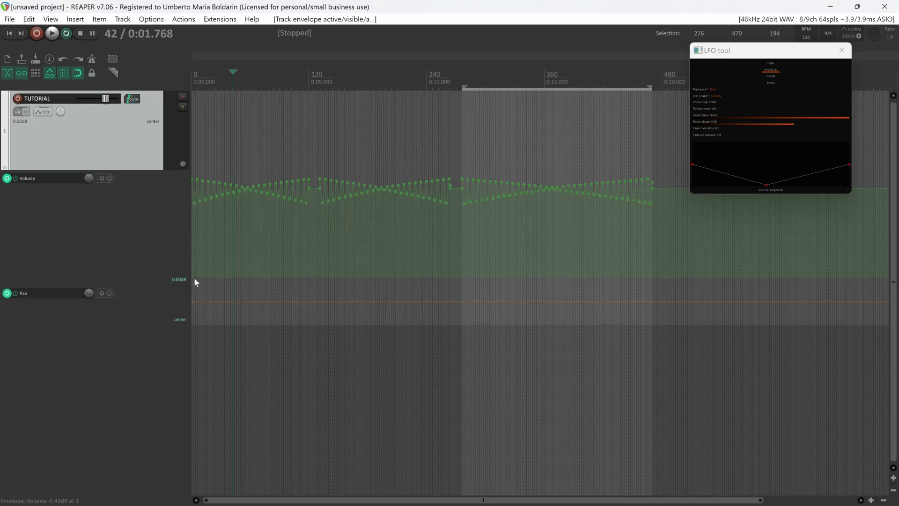
drag(135, 325, 149, 411)
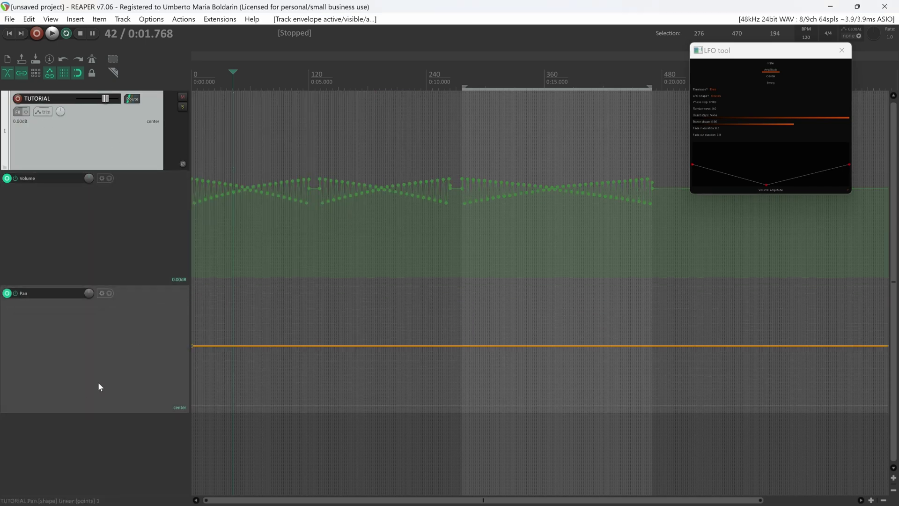
Select a new time range and load the saved 'test' curve onto the Pan envelope.
drag(304, 115, 576, 96)
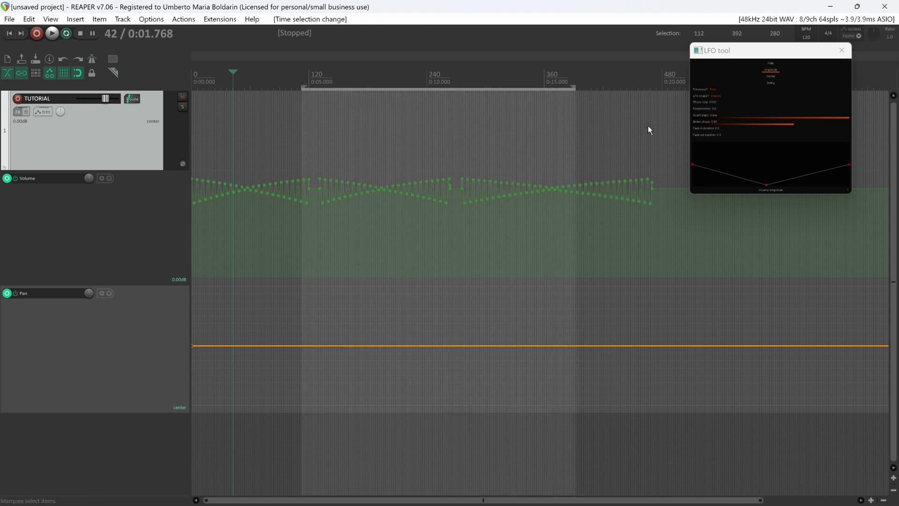
right_click(807, 102)
mouse_move(834, 121)
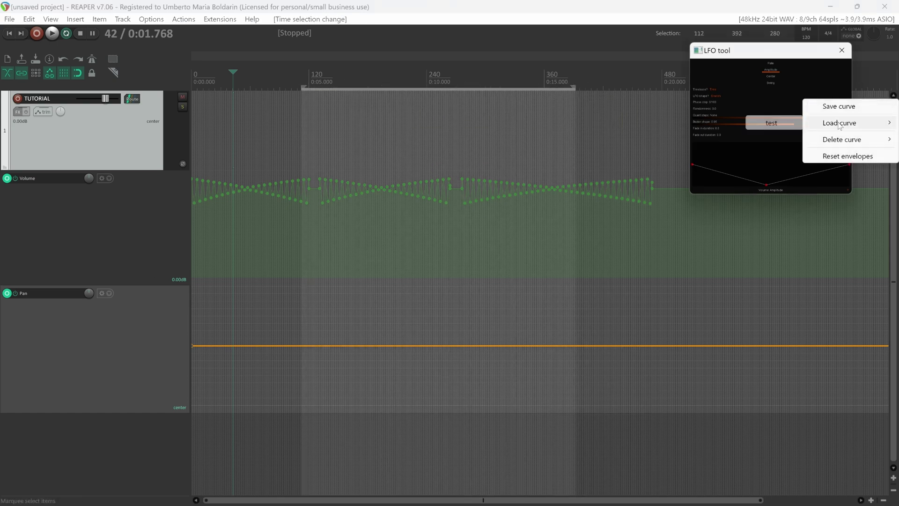
click(781, 128)
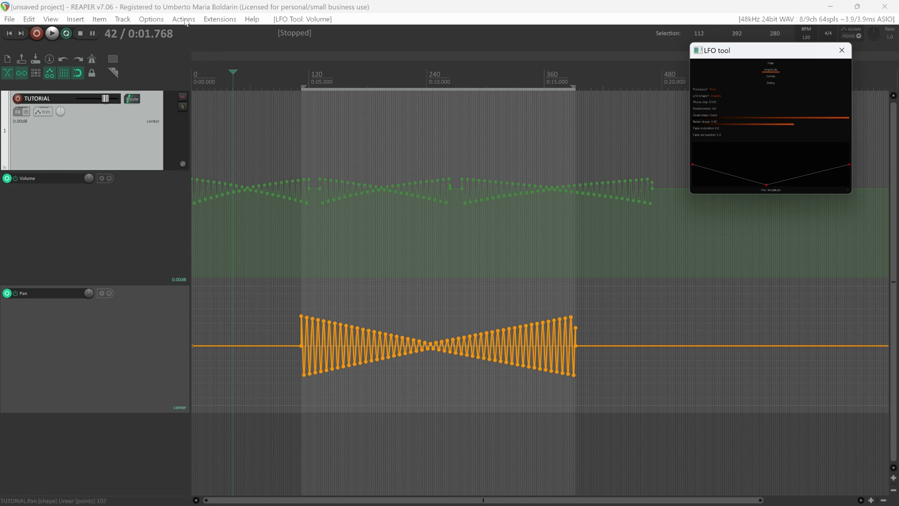
Open the ReaPack package browser showing only installed packages.
click(216, 21)
mouse_move(225, 34)
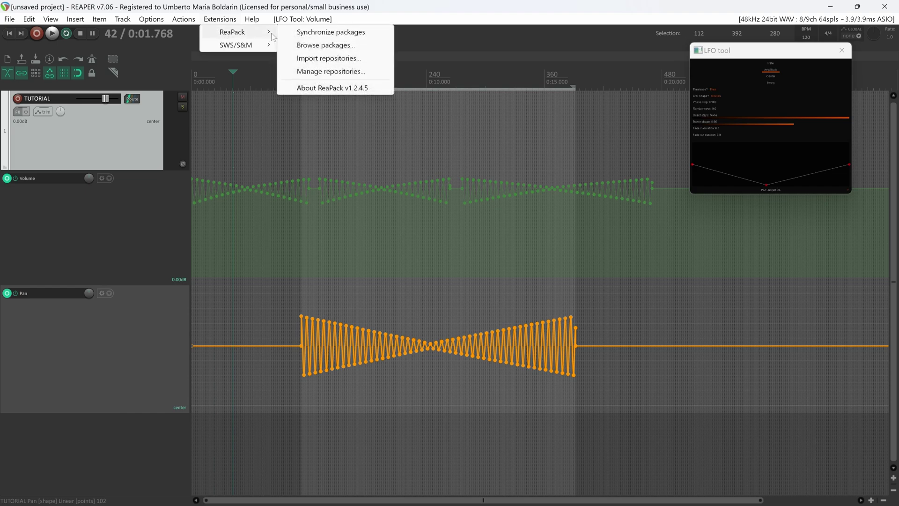
click(330, 45)
click(480, 118)
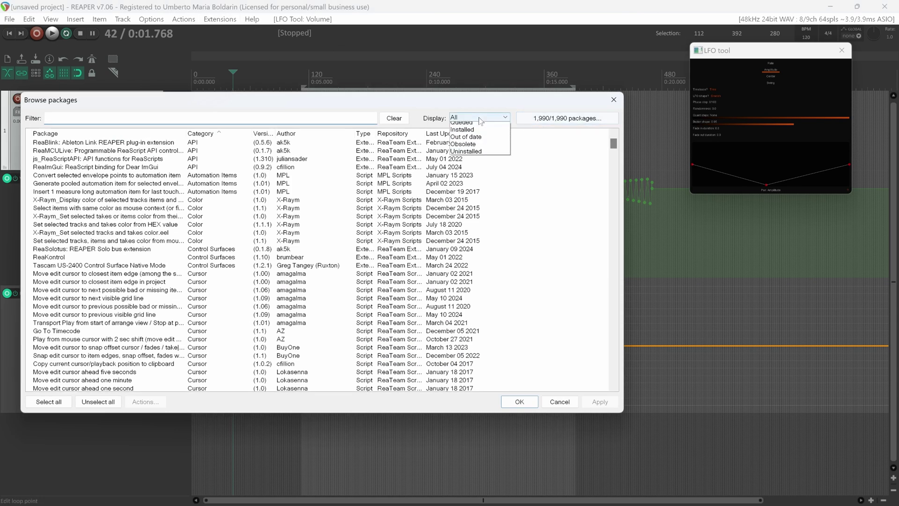
click(466, 129)
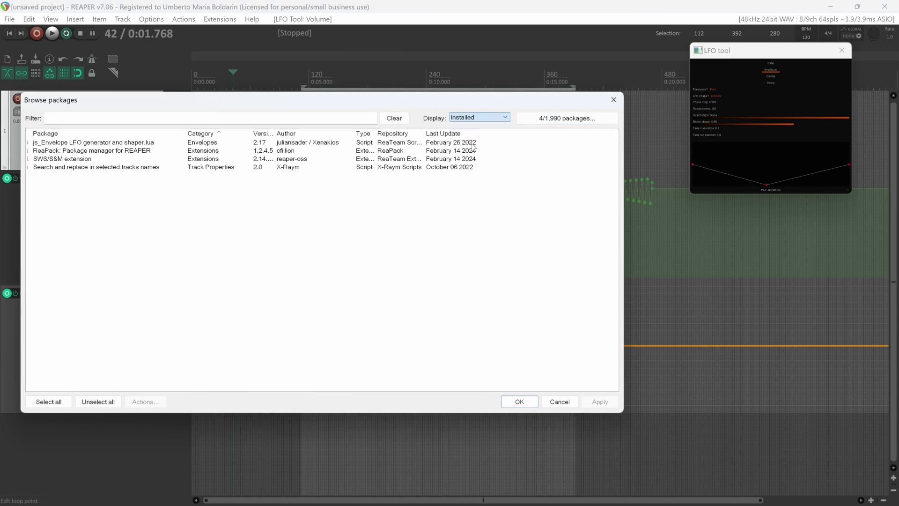
Open About for the js_Envelope LFO generator and shaper.lua package and enlarge its window.
click(80, 143)
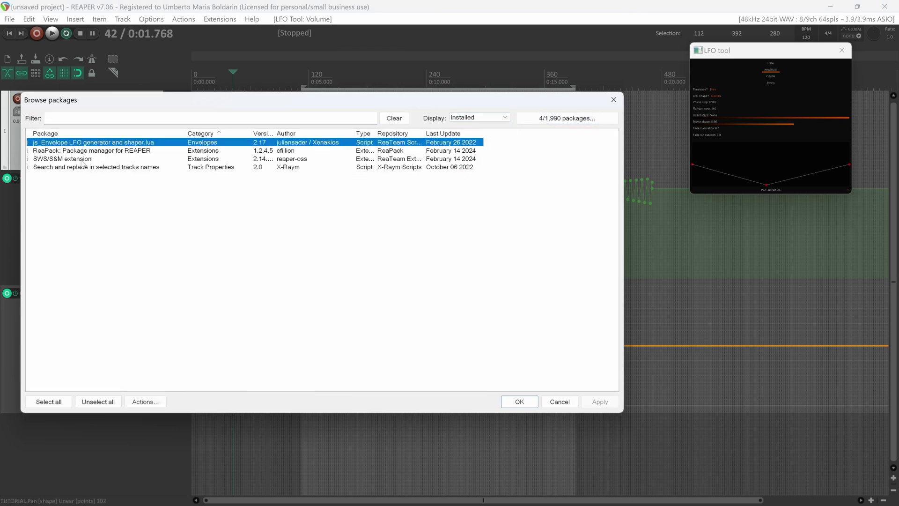
right_click(94, 146)
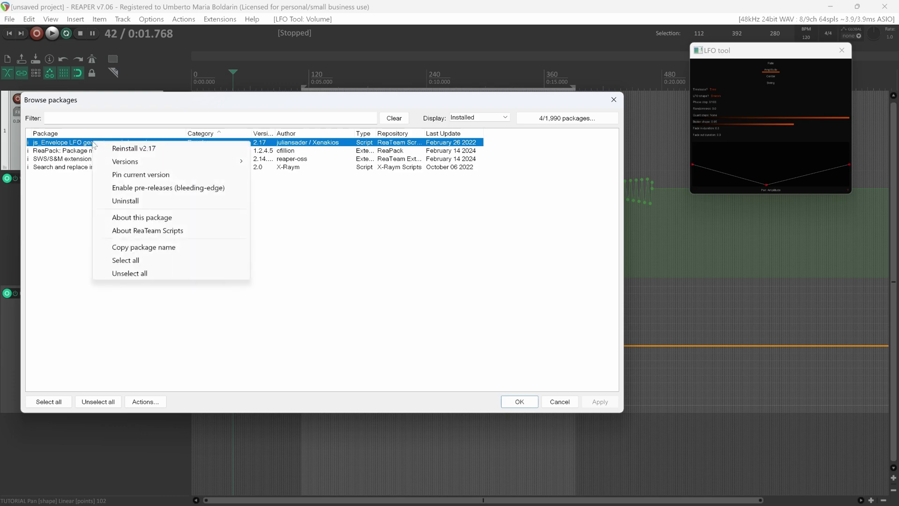
click(148, 218)
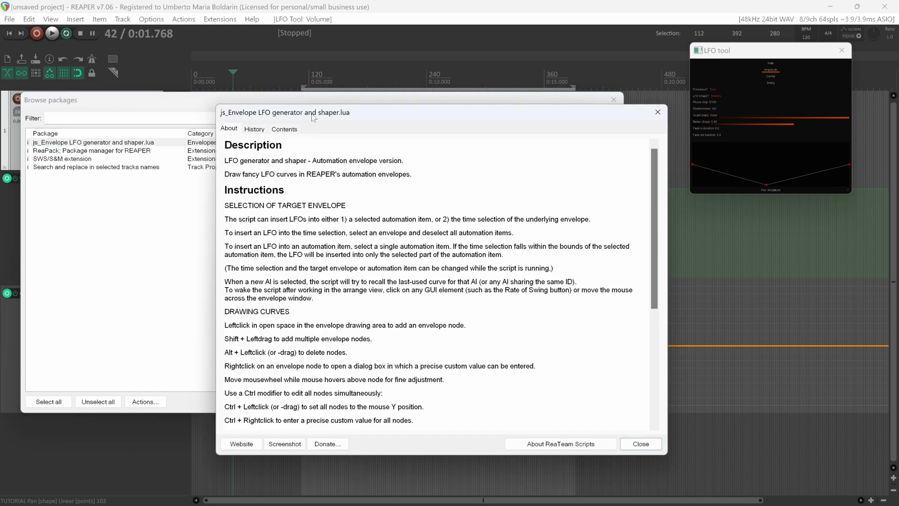
drag(314, 117, 244, 61)
drag(595, 399, 697, 494)
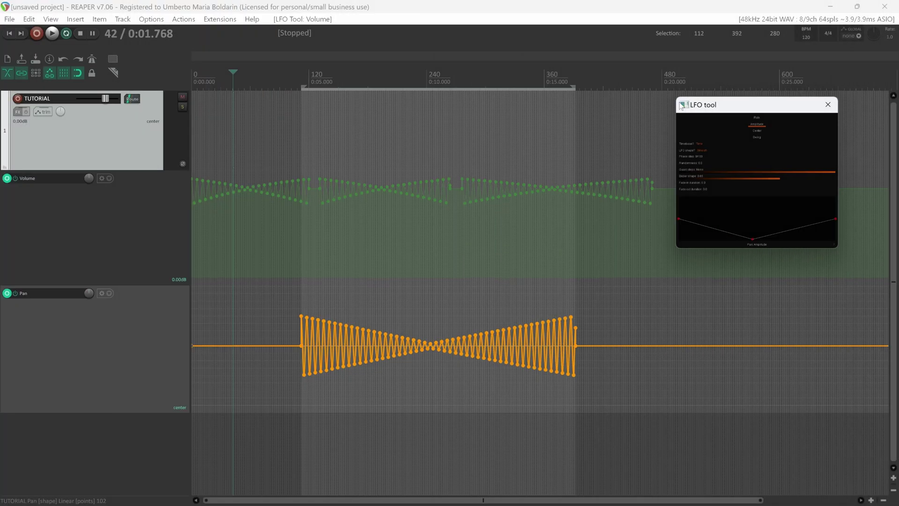